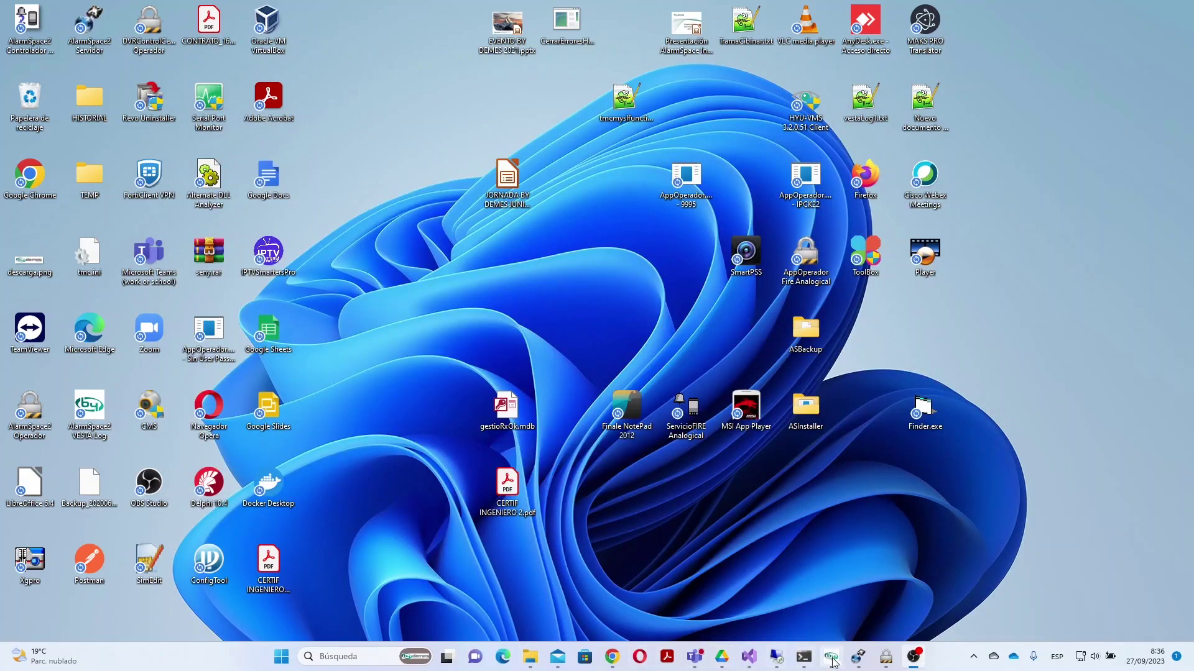
Step: Start a new DVR record with description 'Descripción' and IP 192.168.1.150
left_click(858, 656)
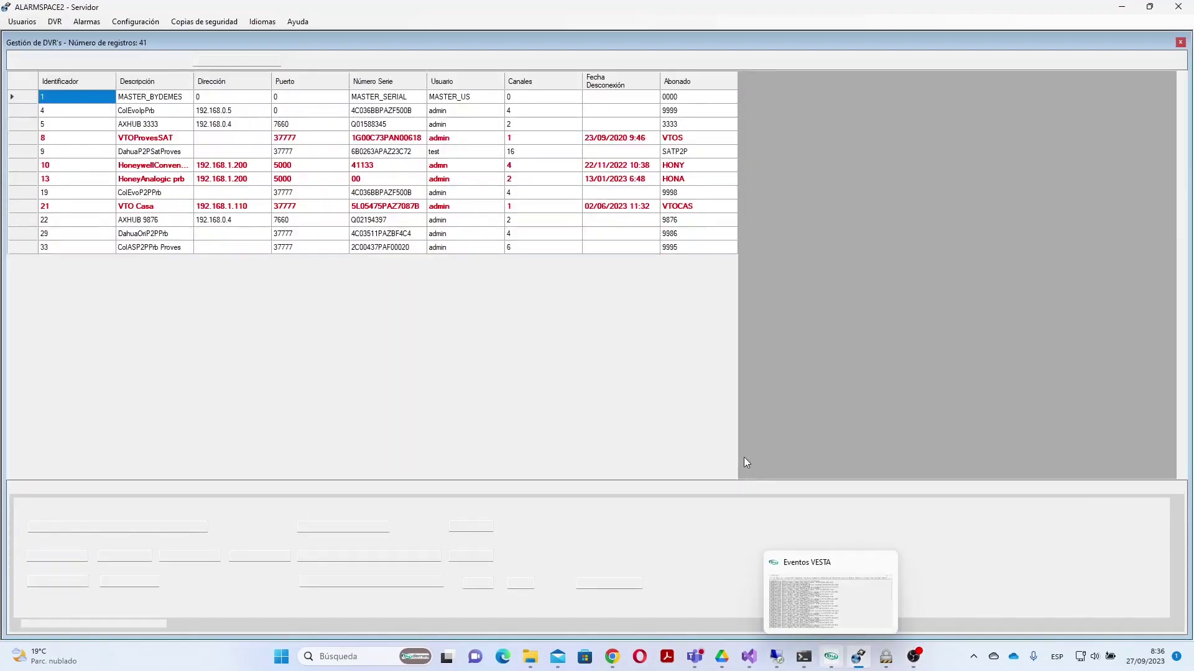
scroll(833, 368, "down", 5)
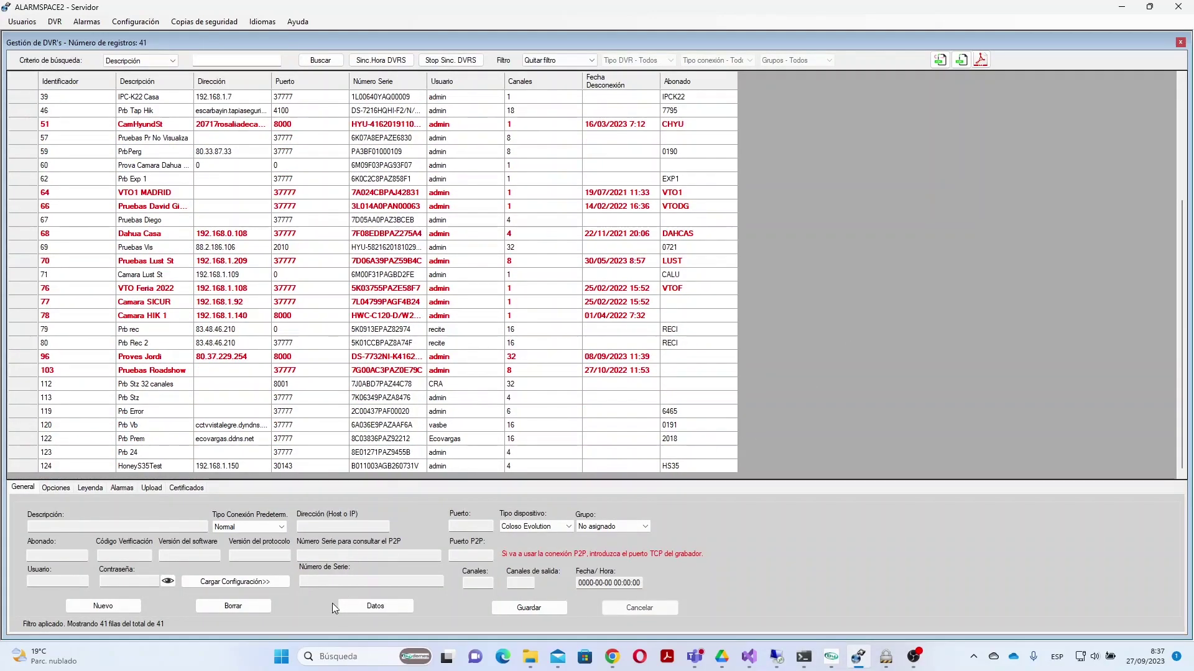
left_click(110, 606)
left_click(103, 526)
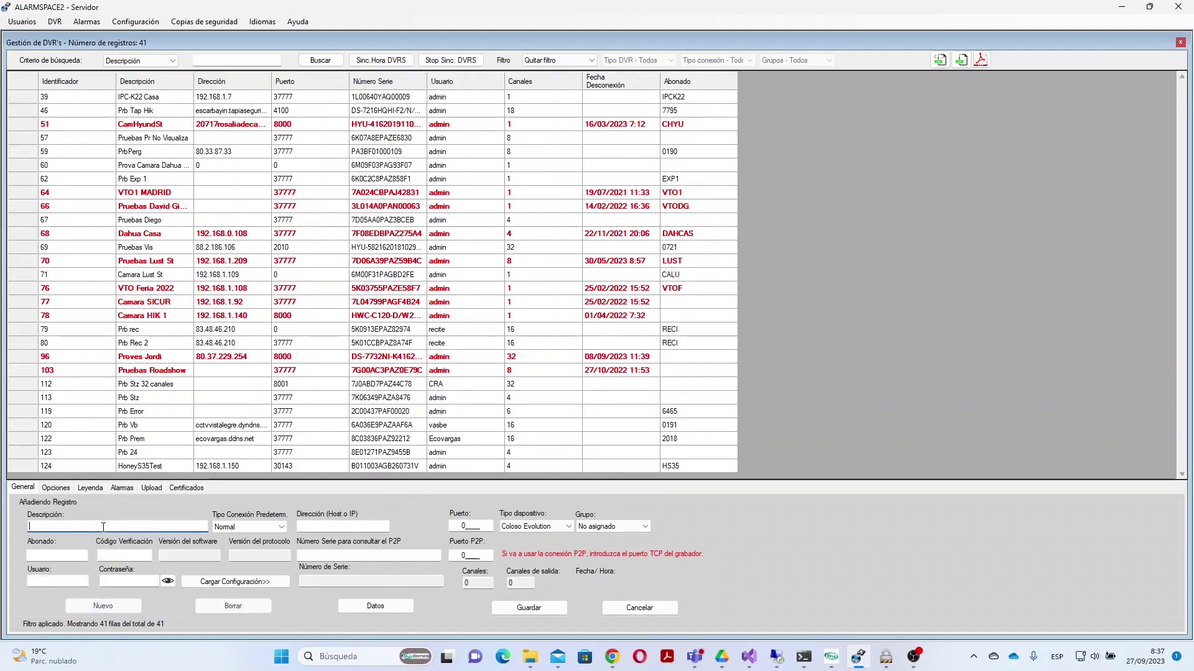
type("De")
type("scripc")
type("ión")
type("192")
type(".168")
type(".1.150")
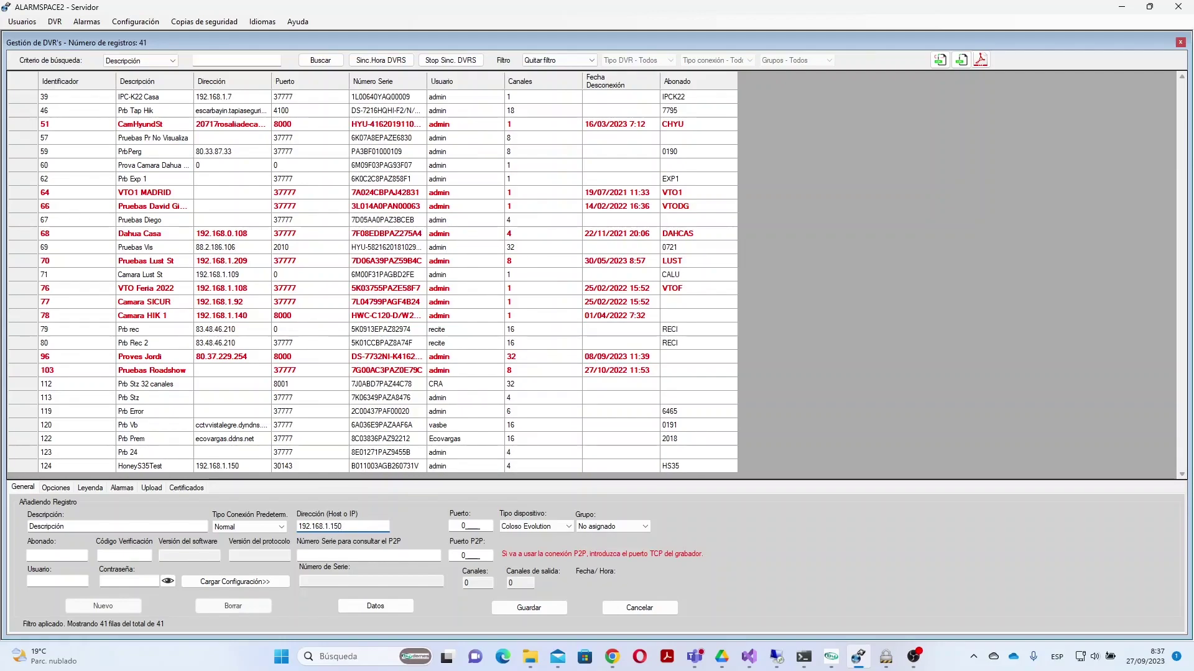
Step: Set port 30150, device type DVR Honeywell S35, the subscriber number, user admin and the password
left_click(462, 525)
left_click_drag(463, 525, 496, 528)
type("30150")
left_click(569, 527)
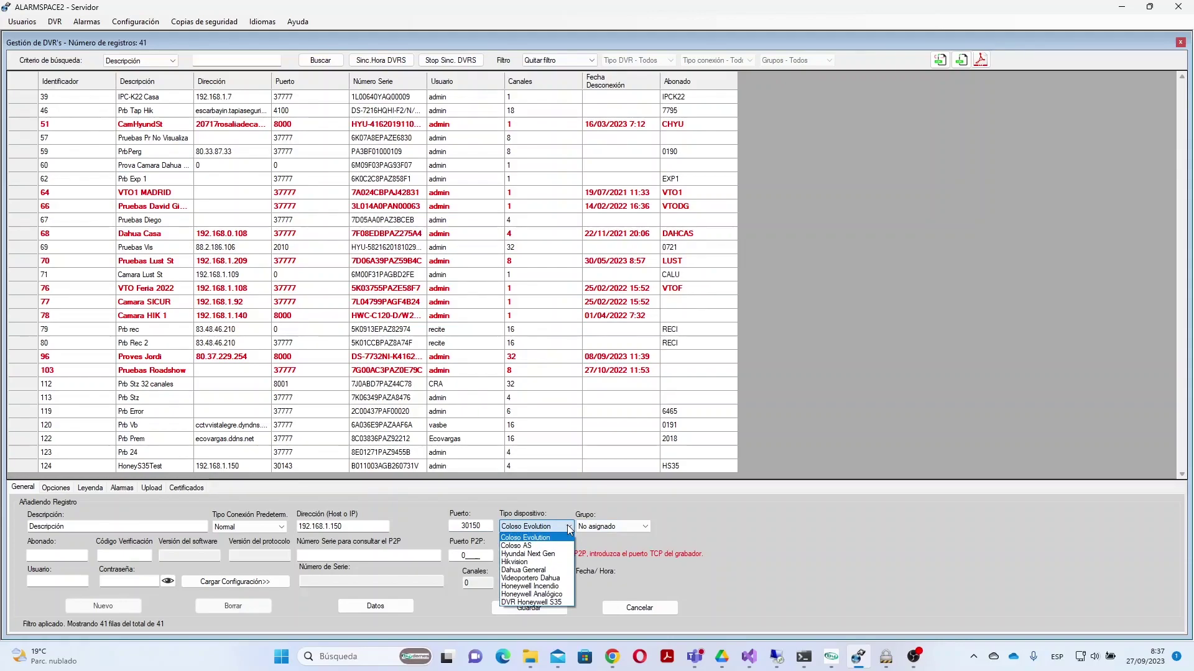
left_click(557, 602)
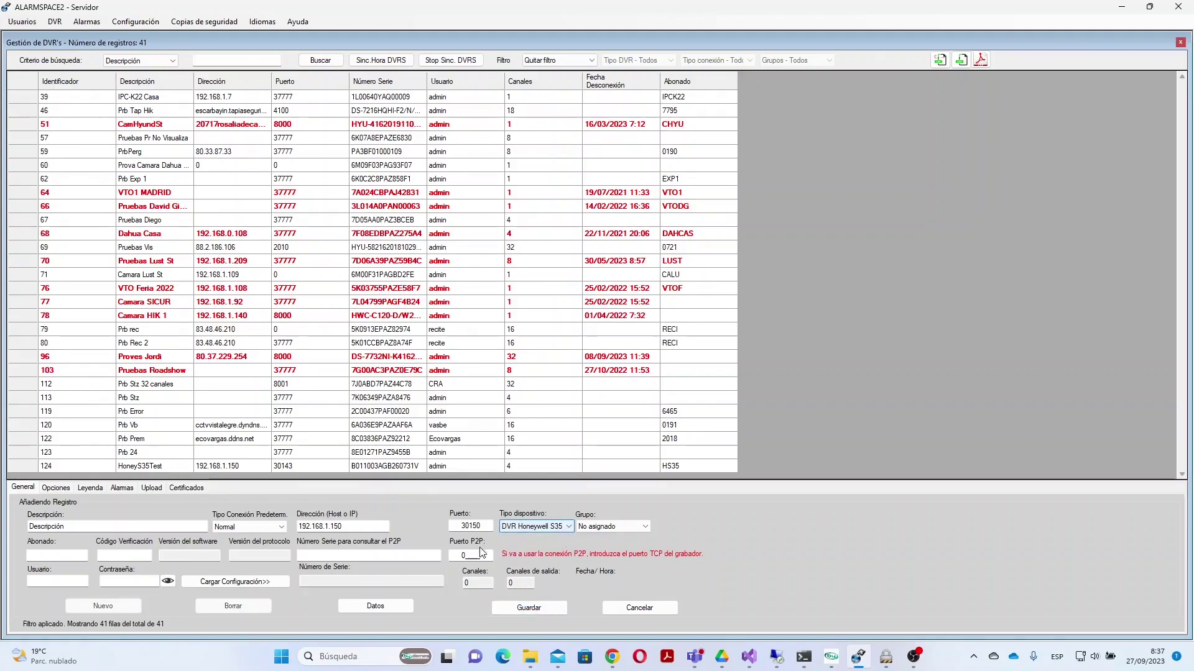
left_click(62, 554)
type("1234")
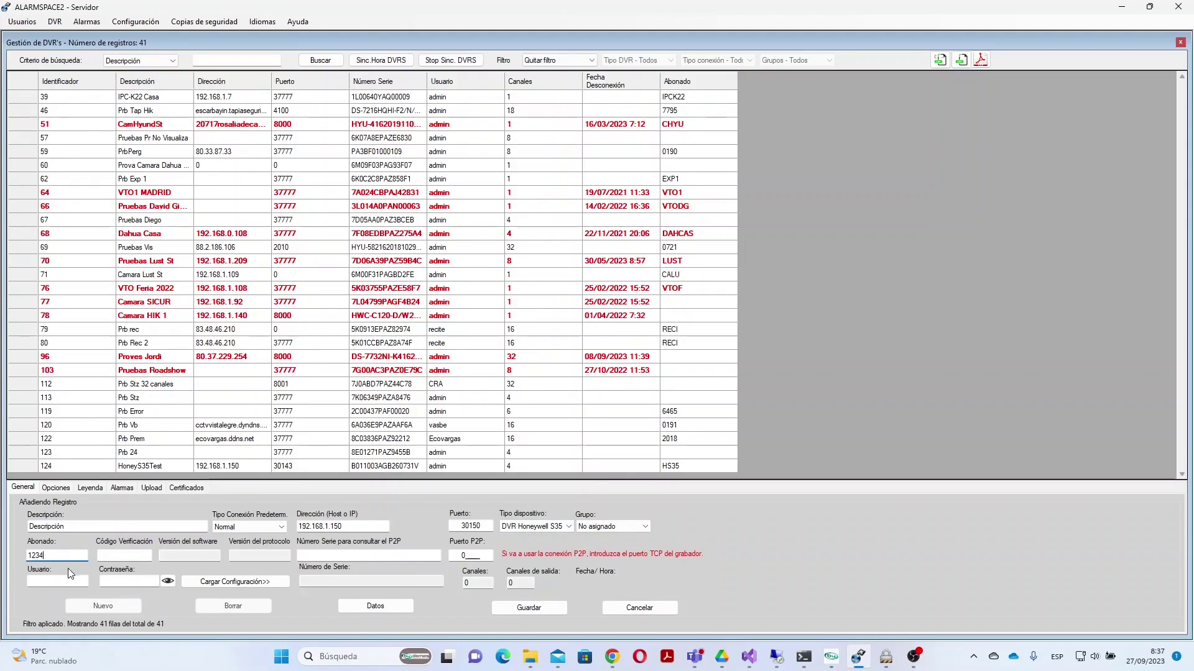
left_click(69, 582)
type("admin")
left_click(128, 587)
type("***")
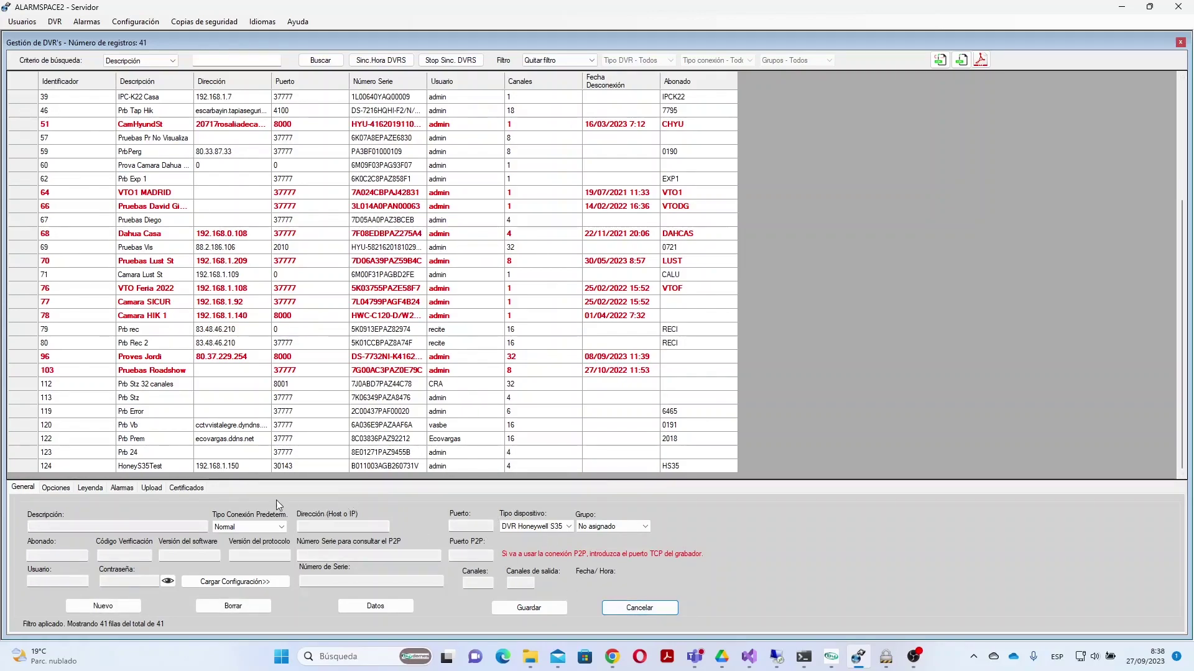
Step: Load HoneyS35Test's configuration from the recorder and acknowledge the successful connection message
left_click(155, 466)
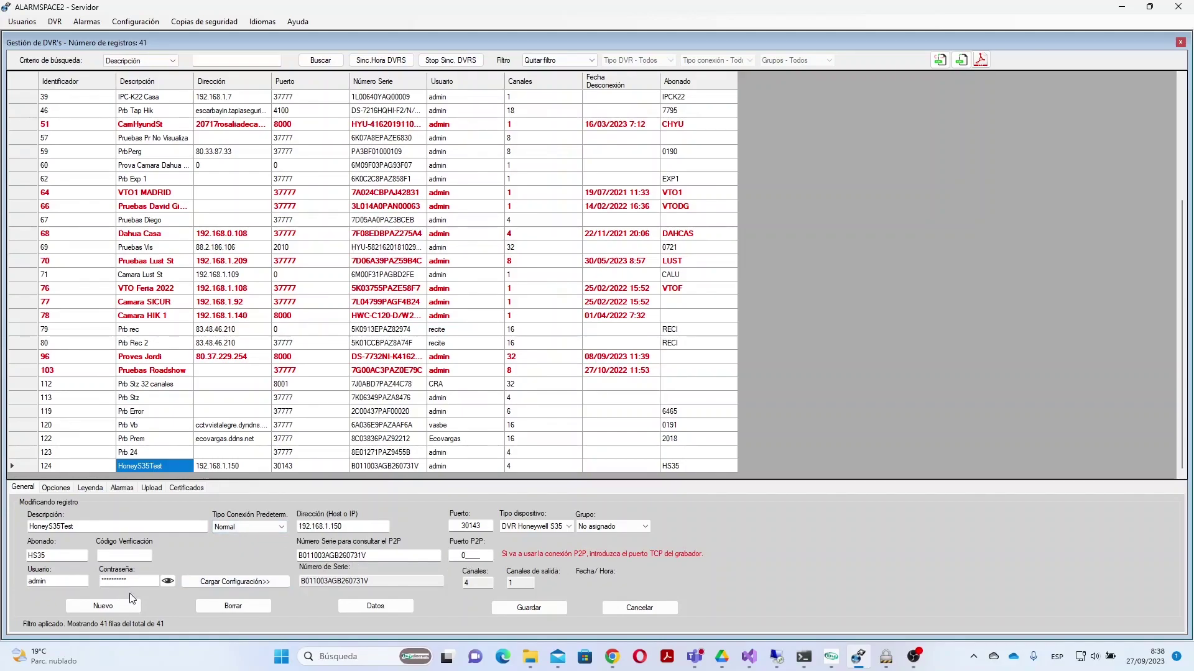
left_click(252, 583)
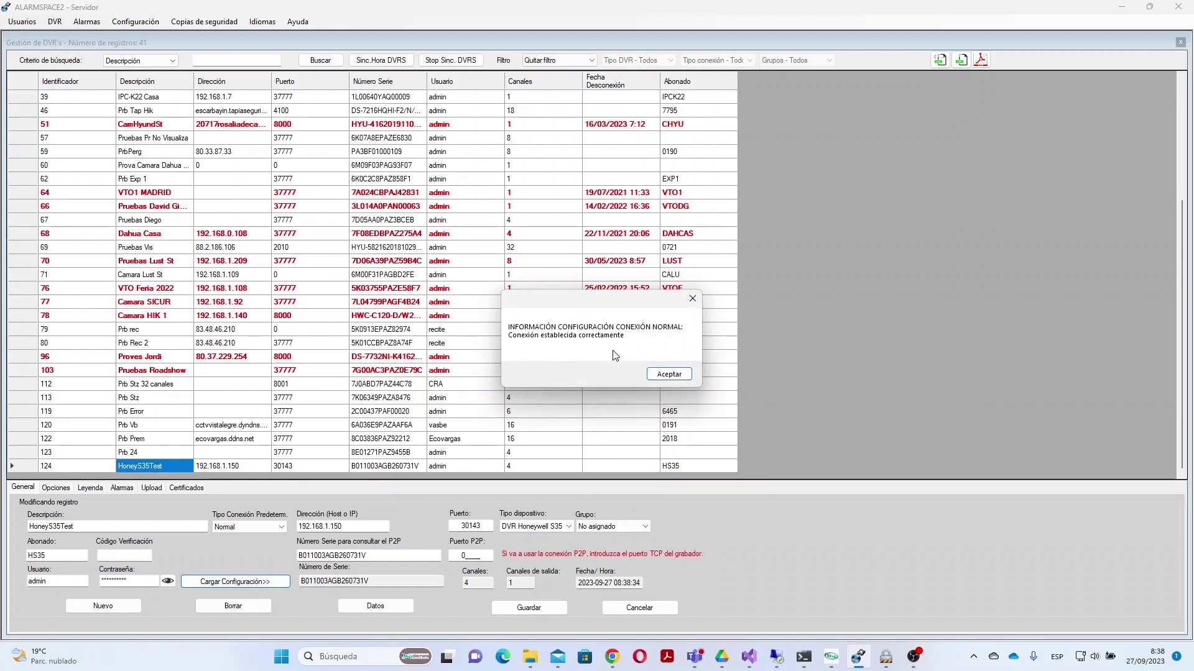
left_click(669, 375)
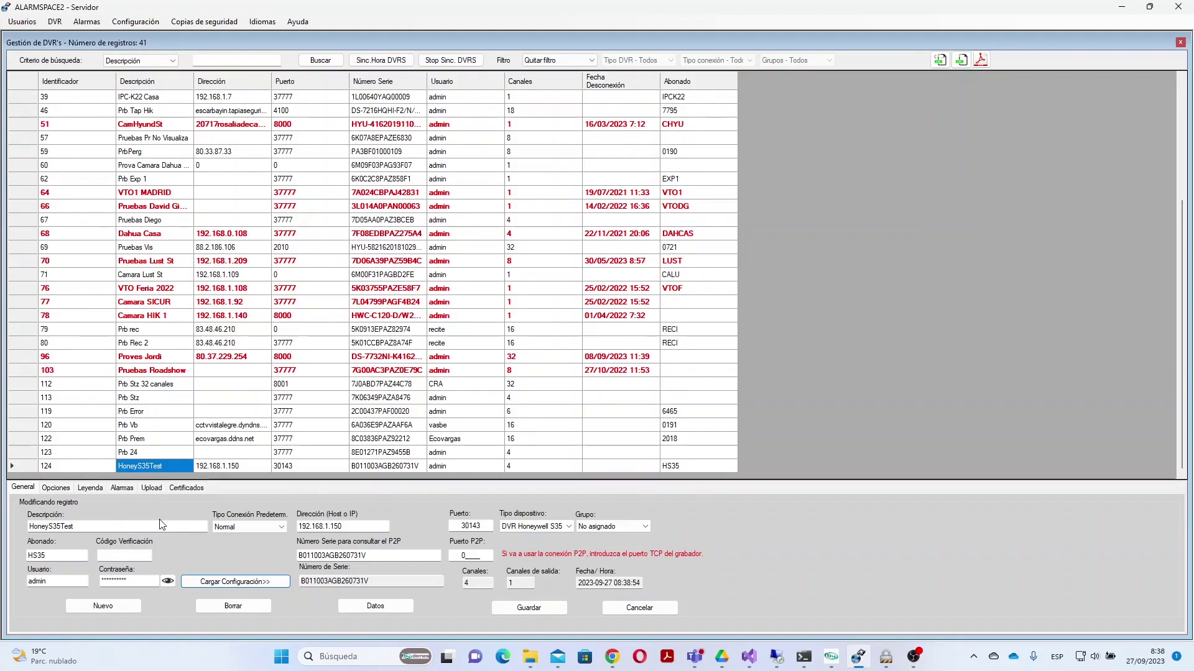
Step: Open the Alarmas settings and the per-channel alarm window for HoneyS35Test's 4 channels
left_click(120, 489)
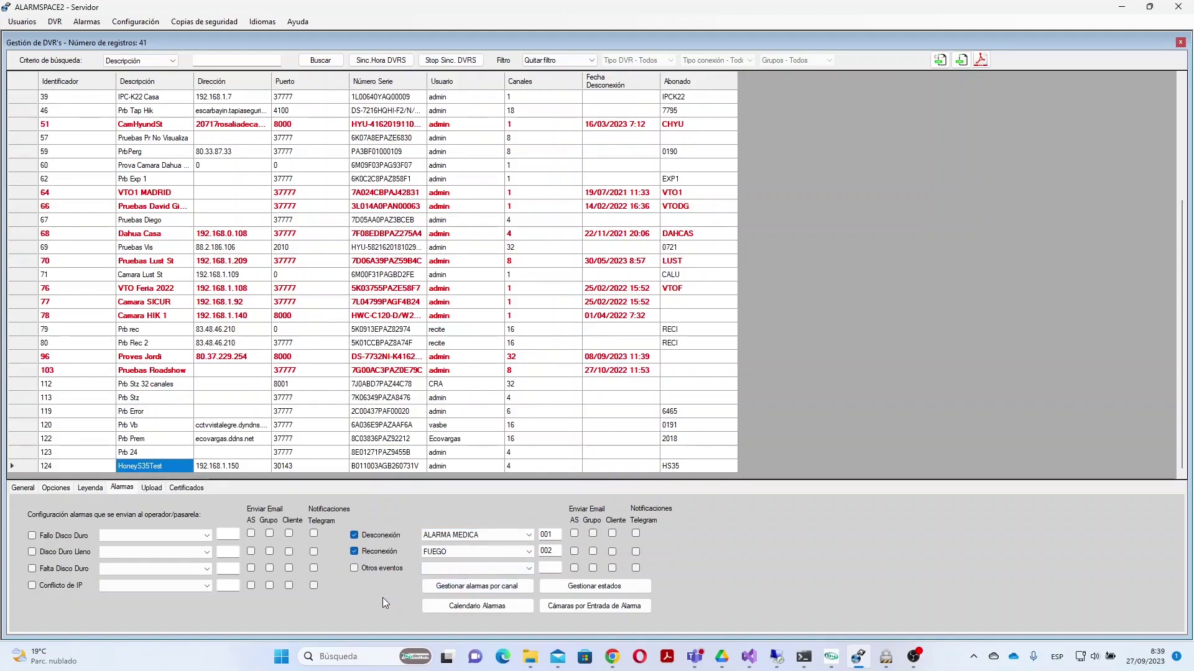
left_click(485, 589)
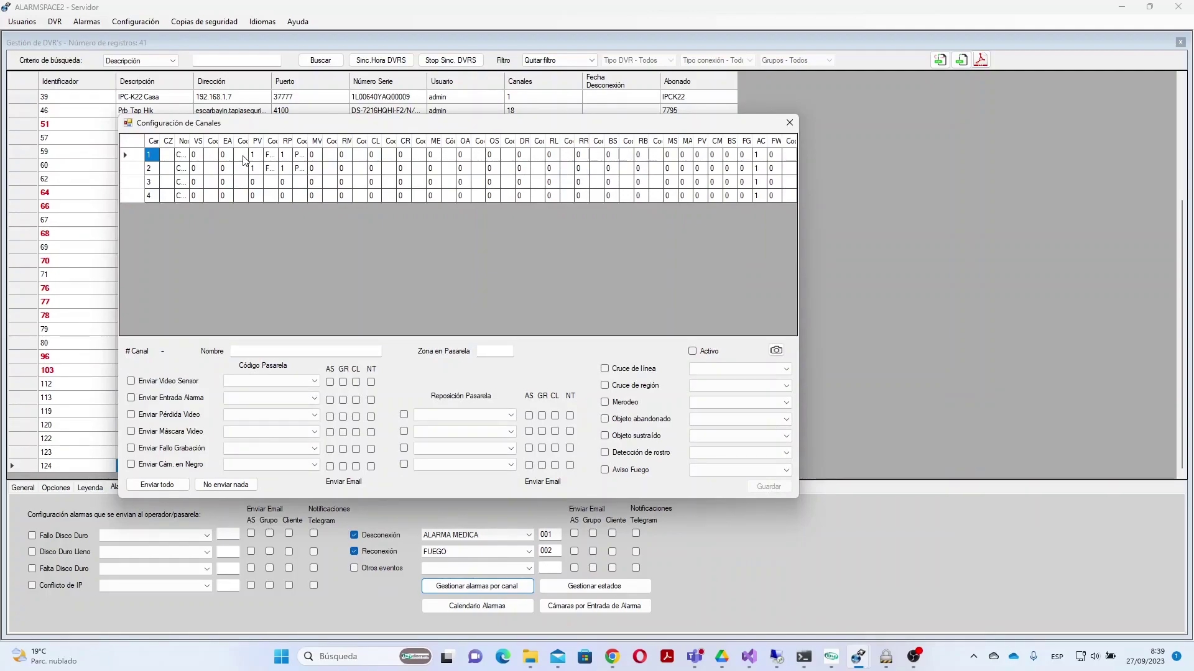
Step: Check Camara 1's video-loss alarm (FUEGO) and restoral (PANICO), then close the channel window
left_click(244, 158)
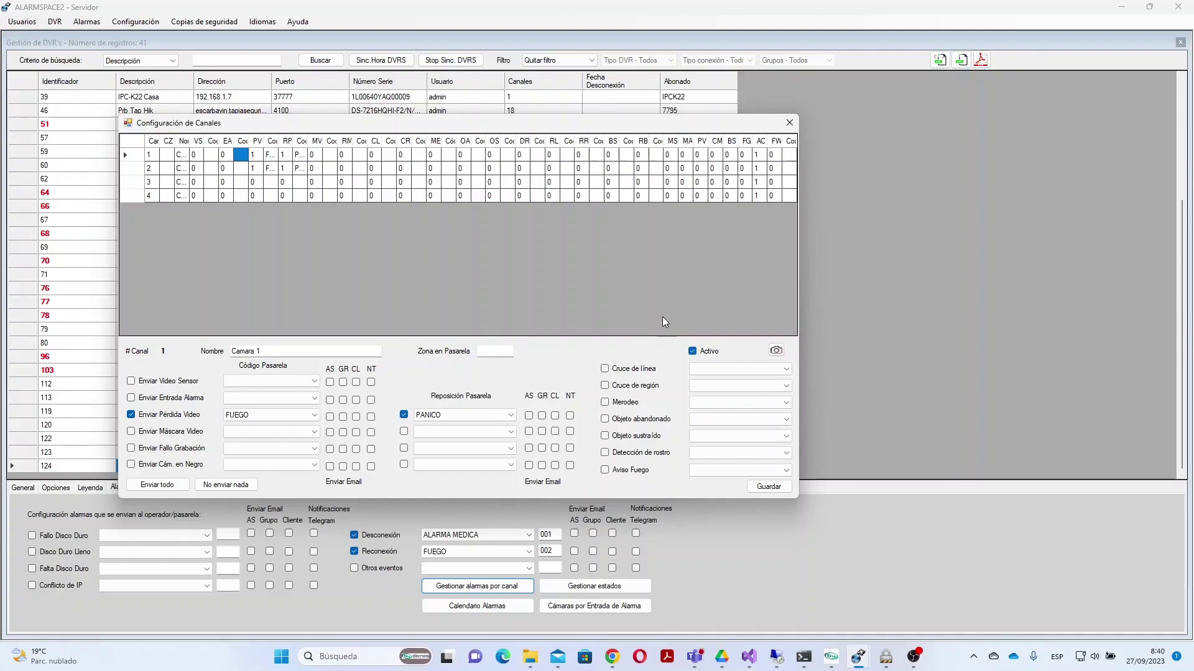
left_click(793, 122)
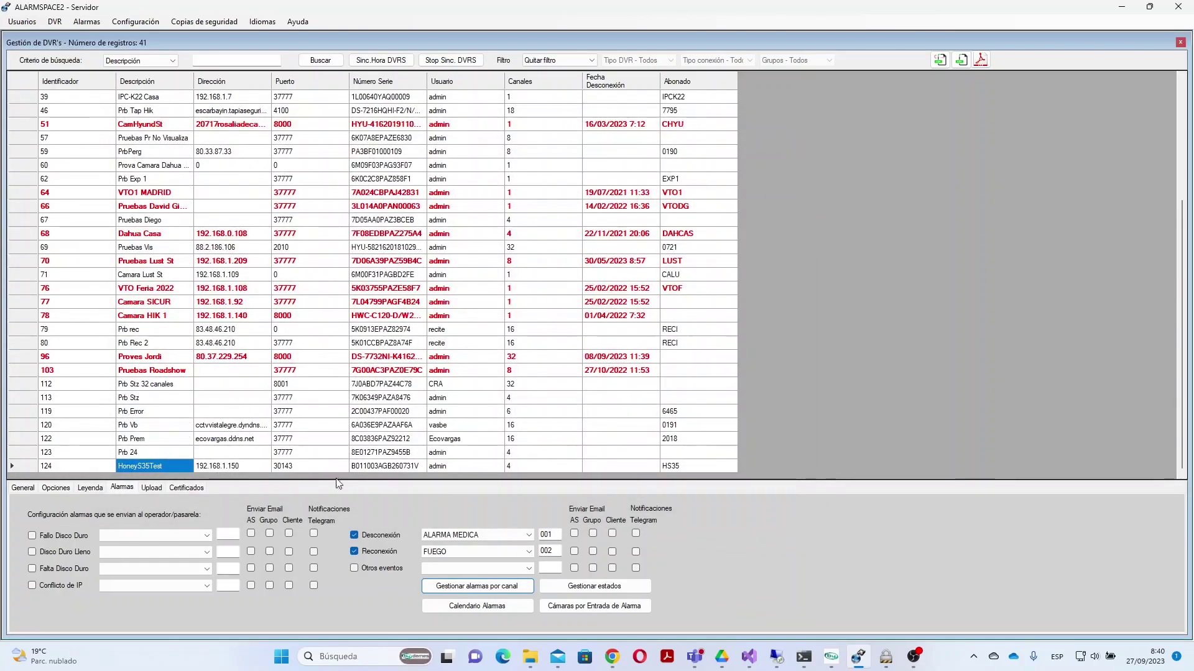
Step: Return to HoneyS35Test's General details and switch to the Aplicación de Operador
left_click(25, 490)
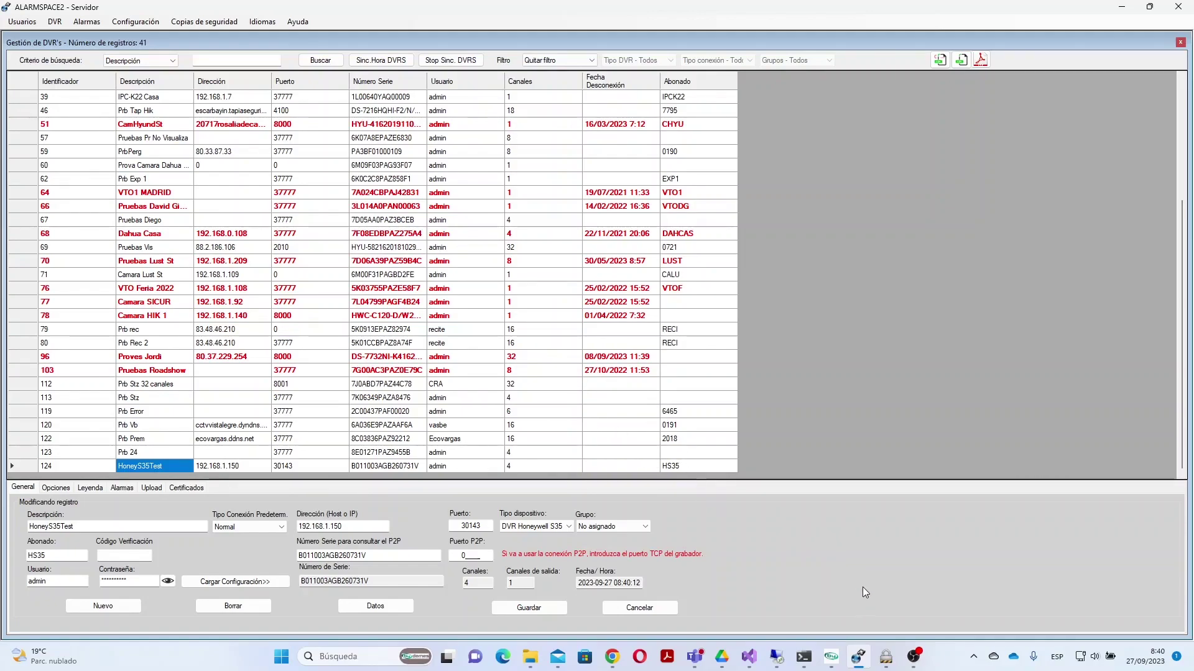
left_click(888, 662)
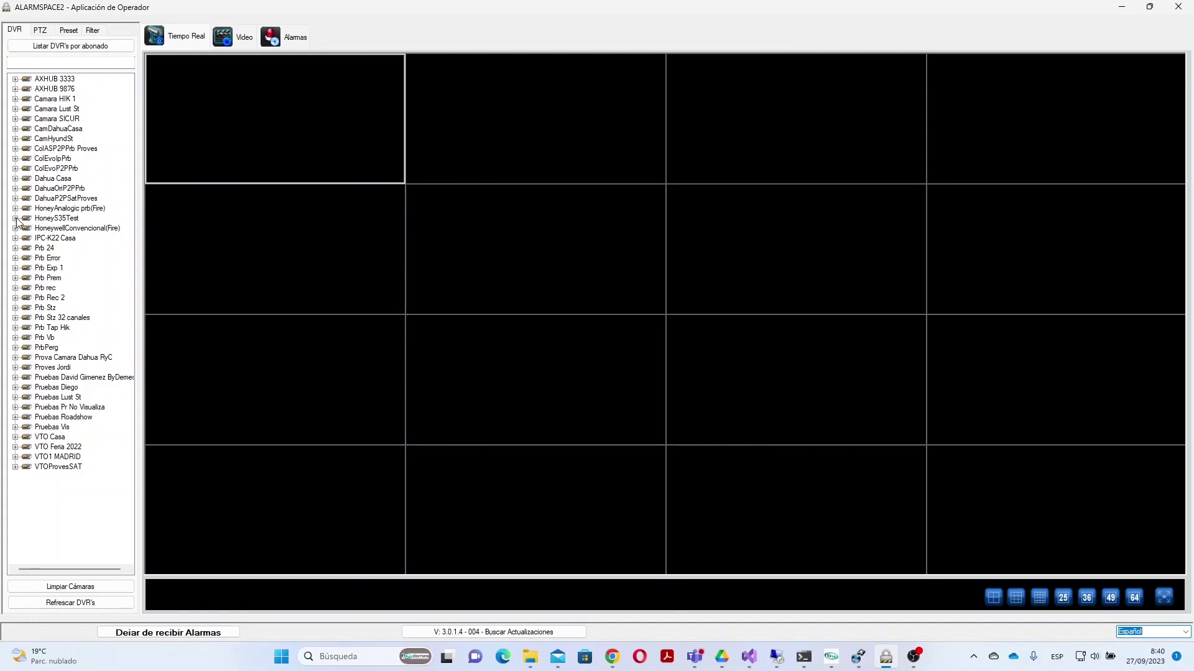
Step: Expand HoneyS35Test, switch the live view to a 2x2 grid and select the top-right pane
double_click(49, 219)
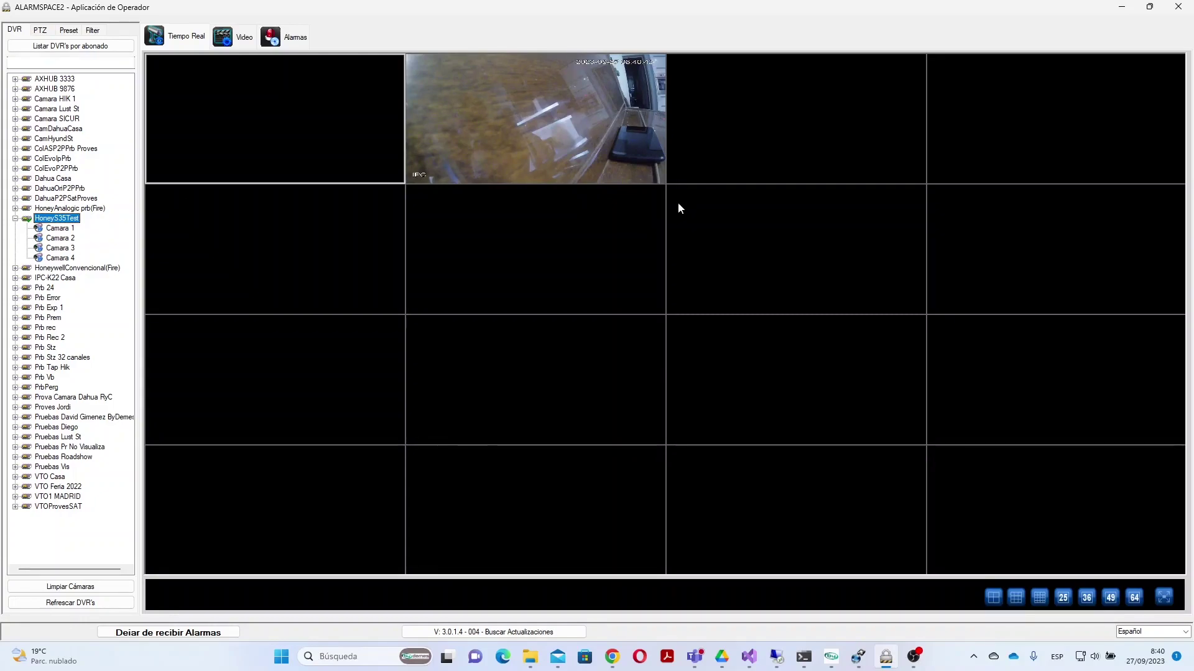
left_click(993, 598)
left_click(902, 221)
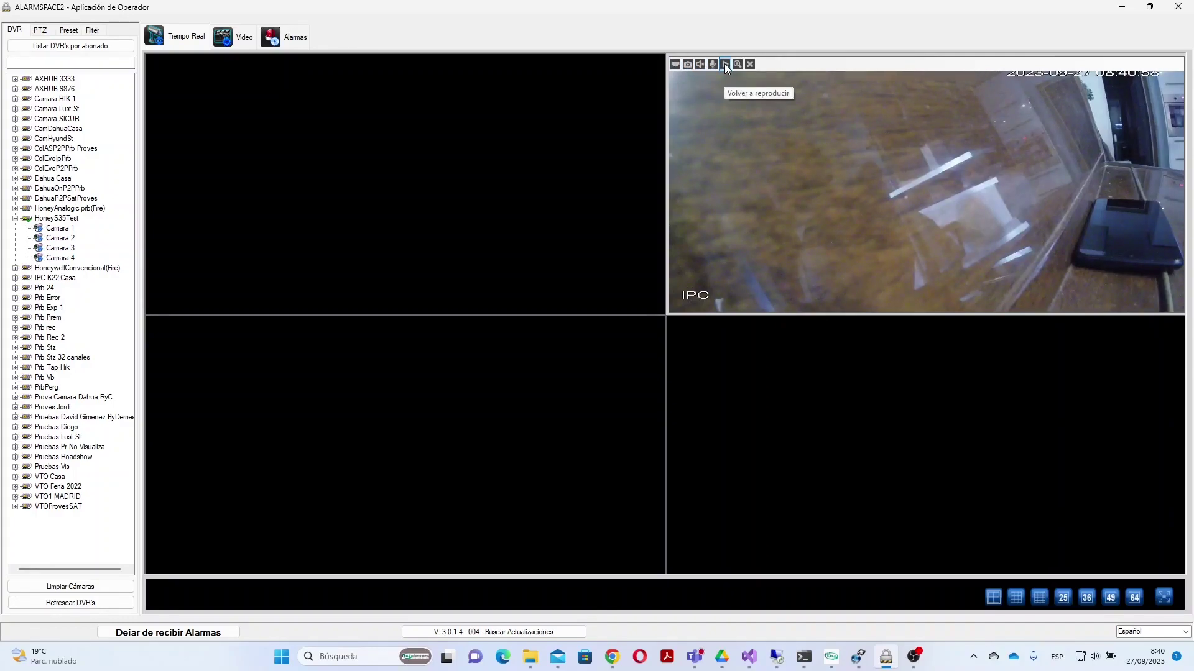
Step: Replay the camera's last 180 seconds of footage
left_click(725, 63)
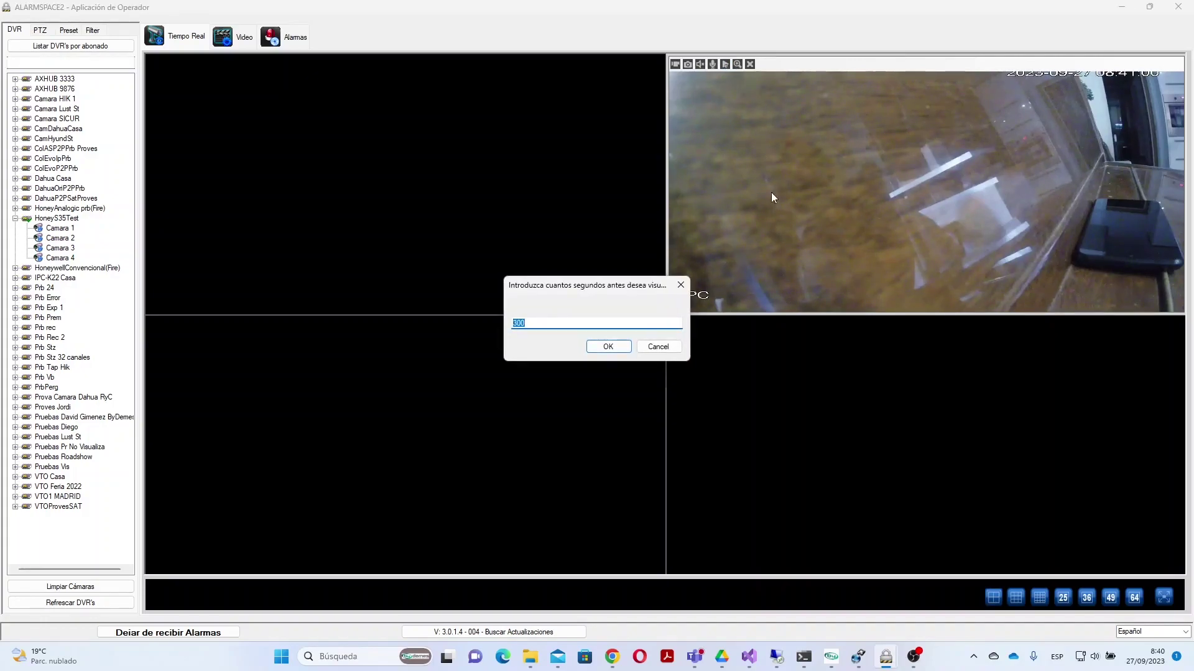
type("180")
left_click(615, 344)
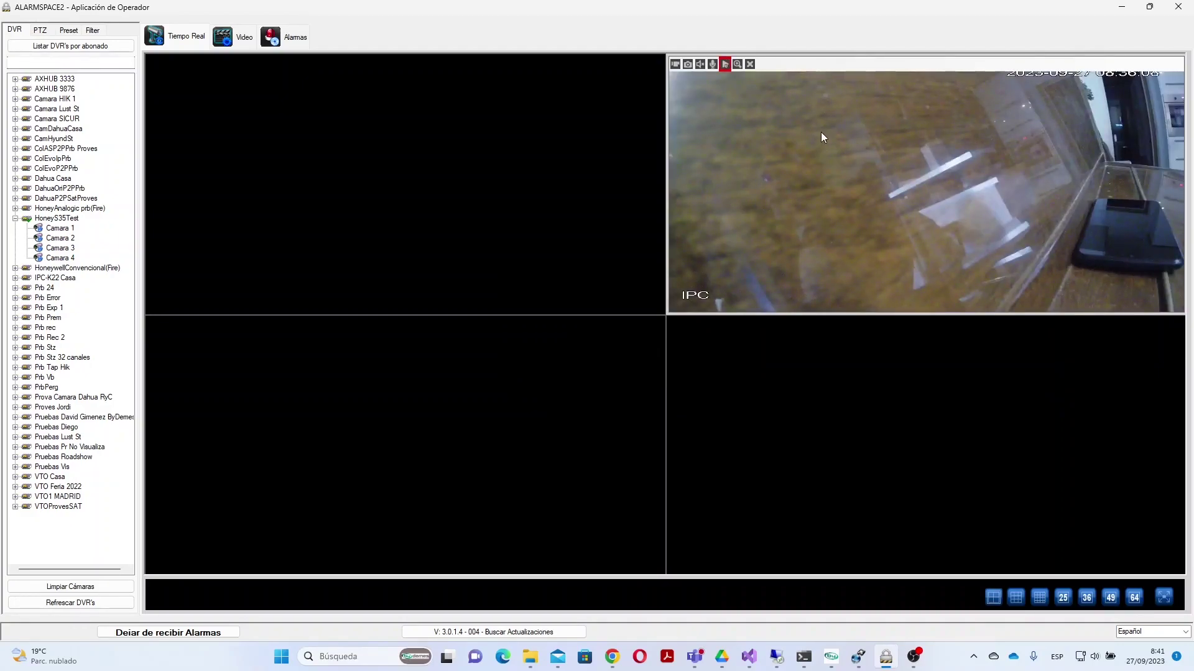
left_click(725, 66)
Step: Digitally zoom in on the phone, reset to the full view, then open the recorded-video search
left_click(736, 63)
left_click_drag(1031, 158, 1177, 285)
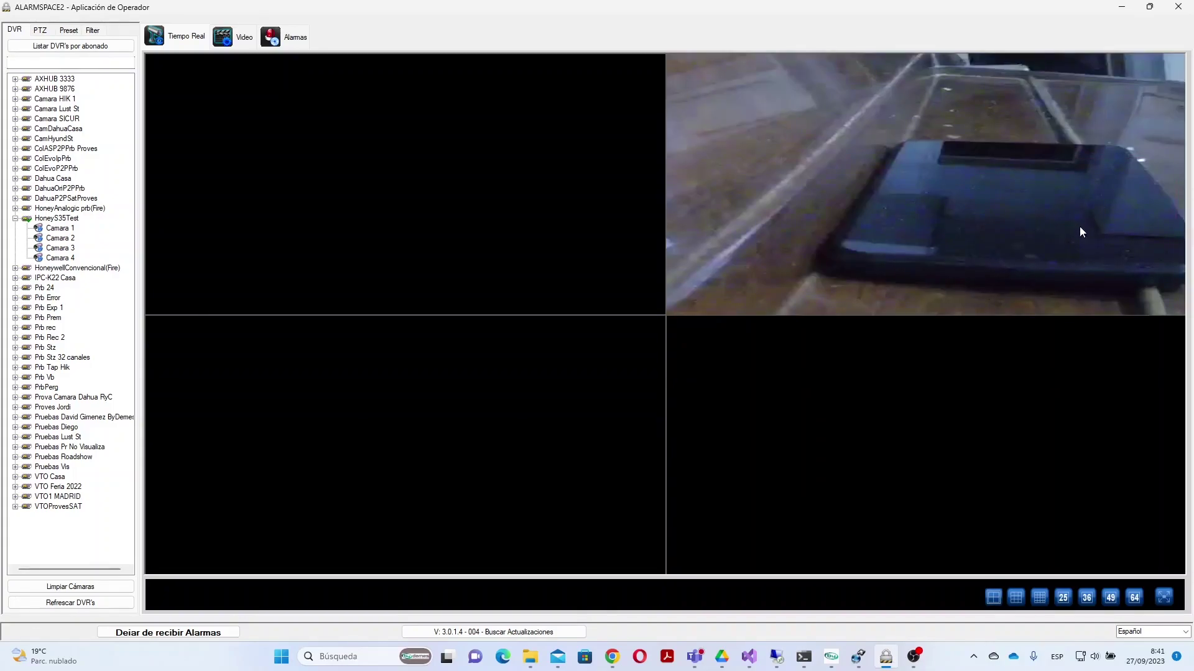
right_click(997, 180)
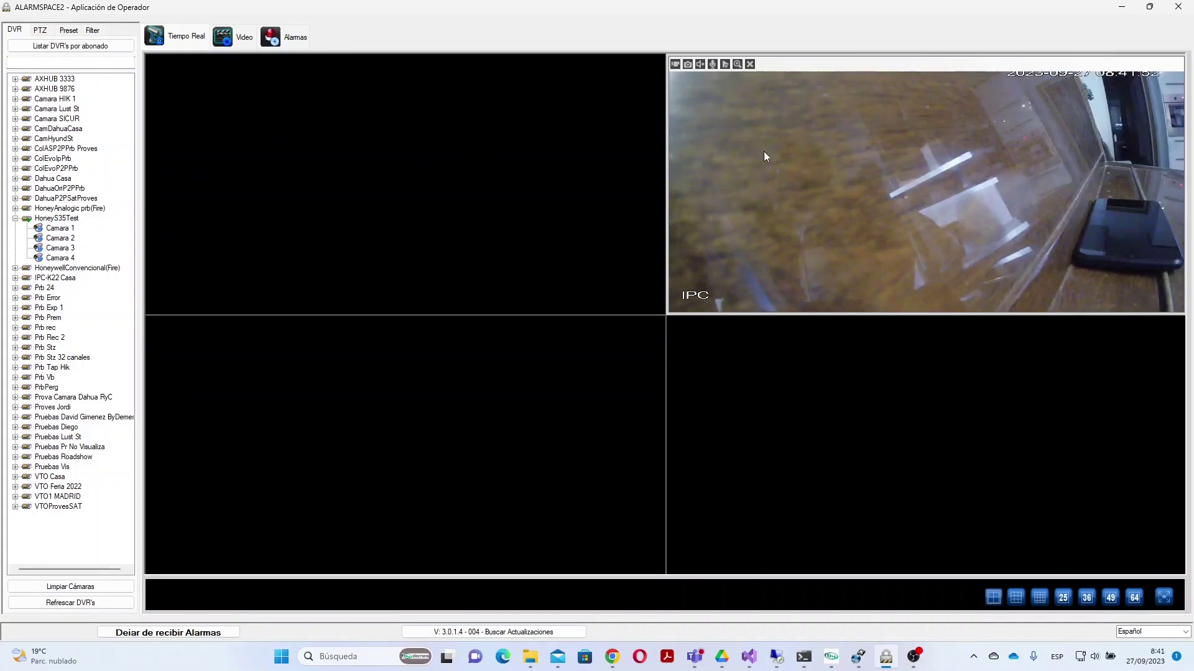
left_click(241, 39)
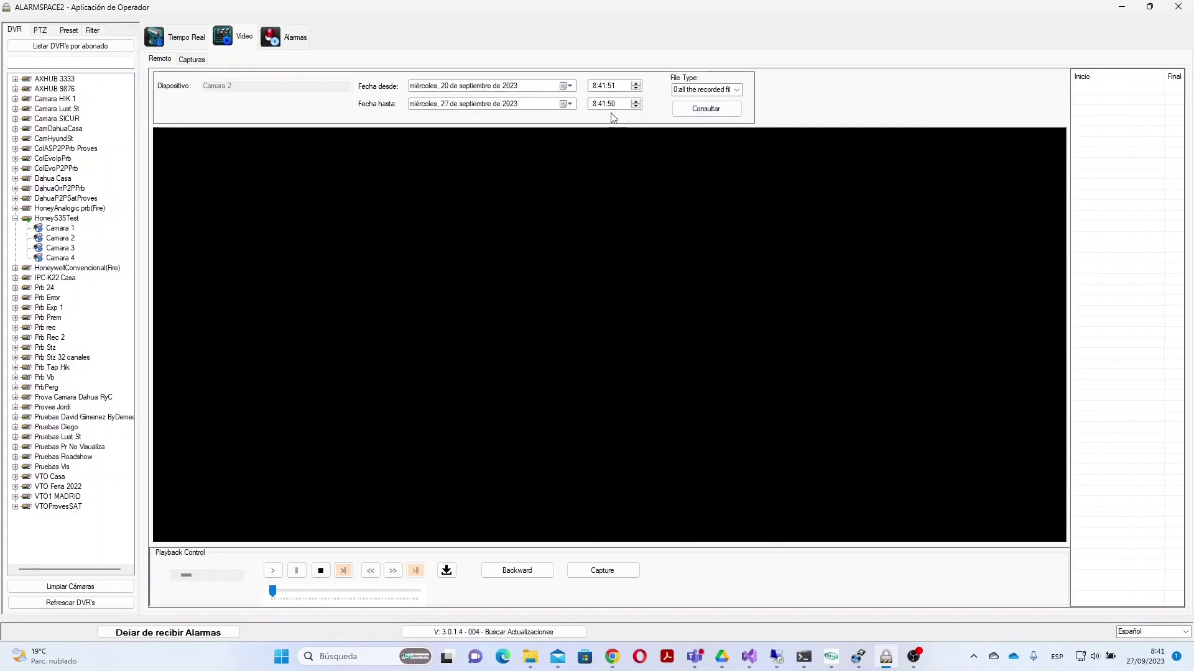
Step: Search Camara 1's recordings, play the 22/09/23 14:02:00 one, then stop it
left_click(710, 111)
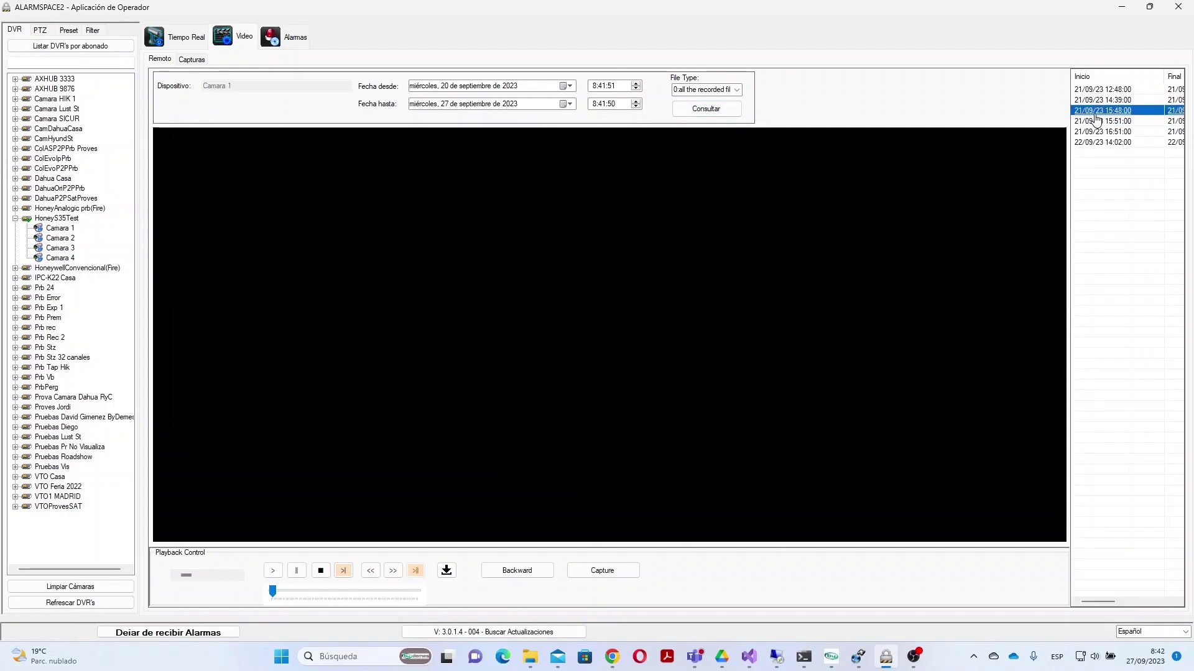
left_click(1117, 132)
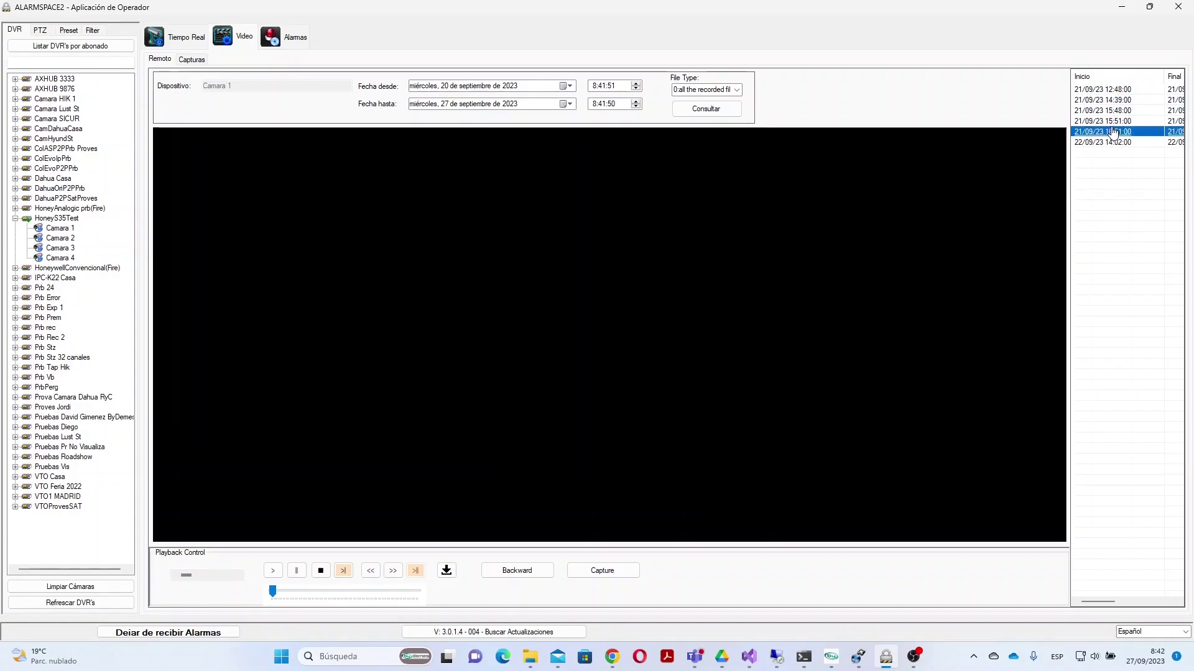
left_click(1119, 142)
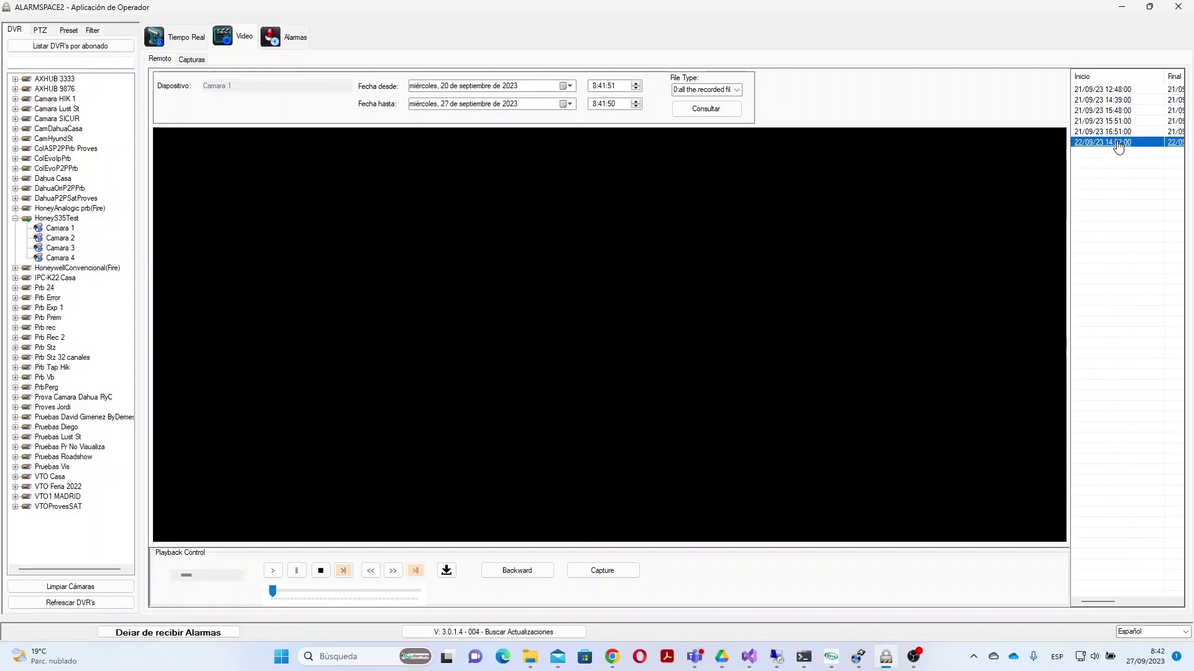
double_click(1119, 142)
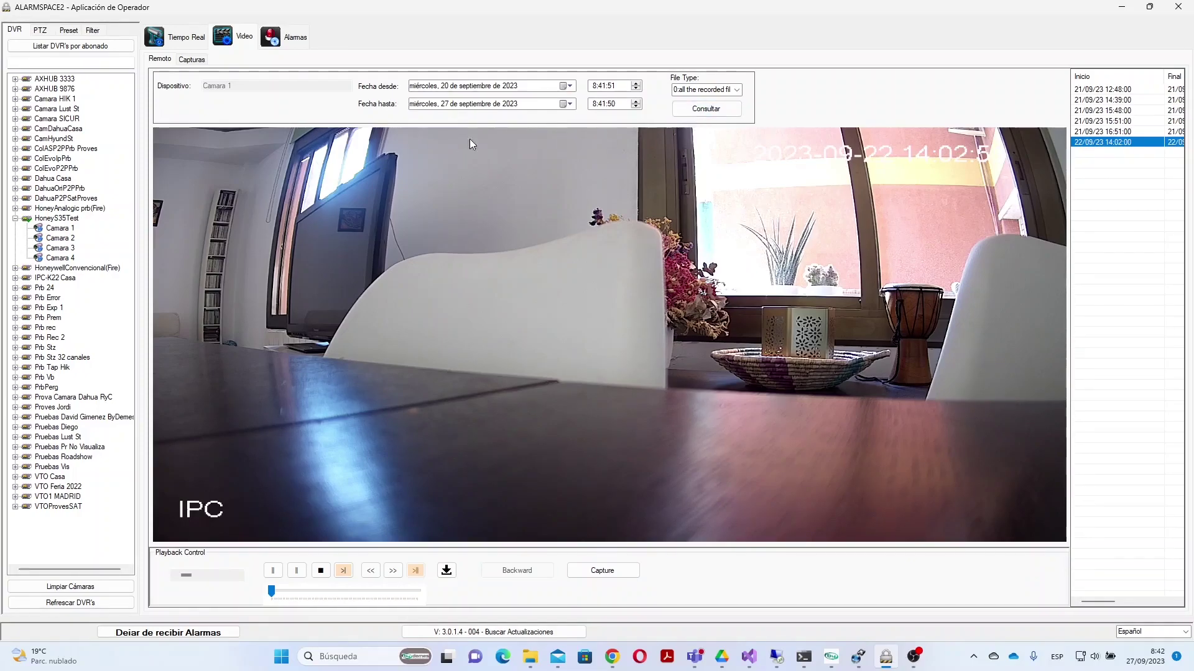
left_click(321, 571)
Step: Play Camara 2's 27/09/23 08:03:00 recording and skip ahead to about 08:21
left_click(184, 37)
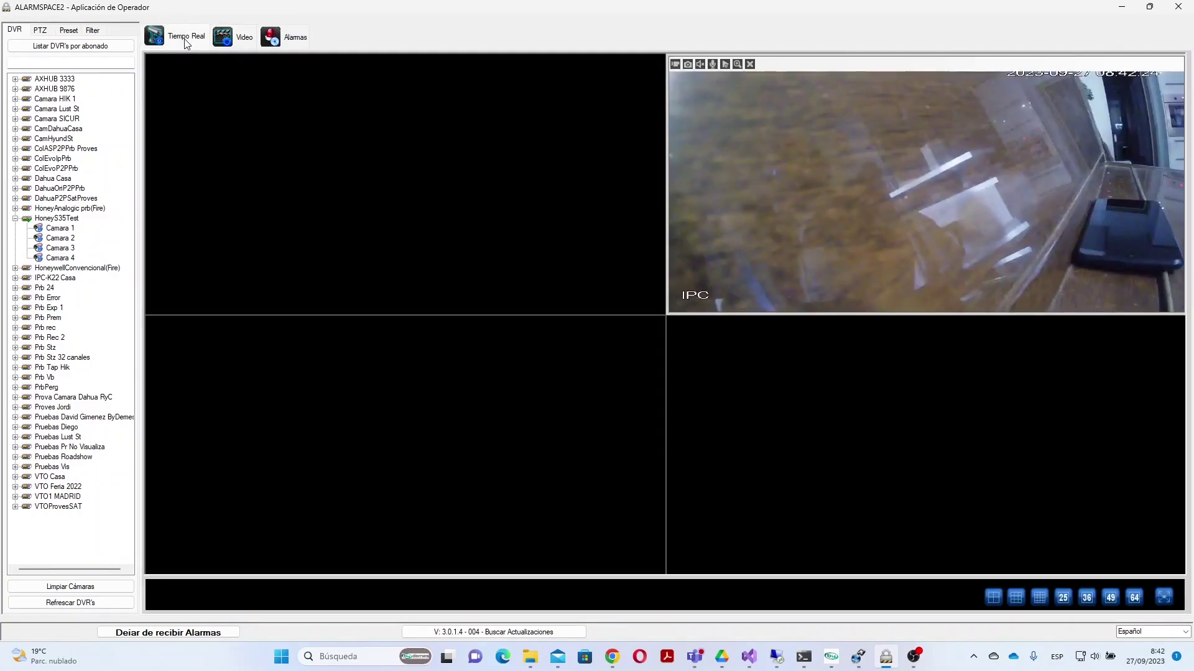
left_click(66, 239)
left_click(239, 38)
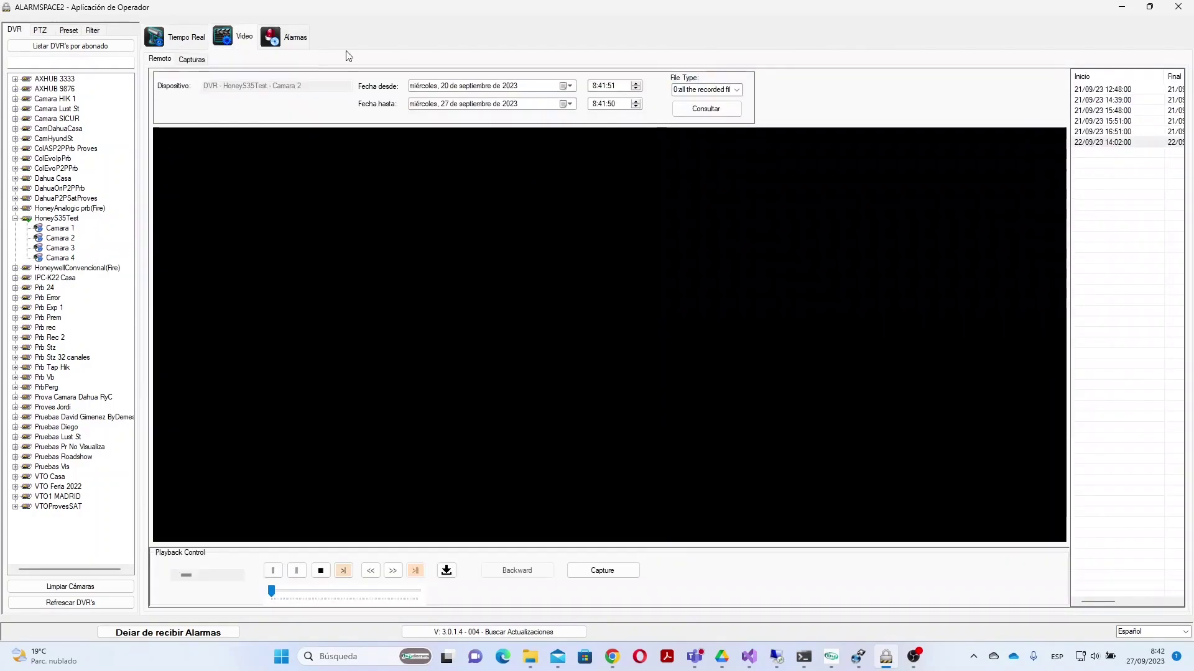
left_click(689, 110)
left_click(1108, 164)
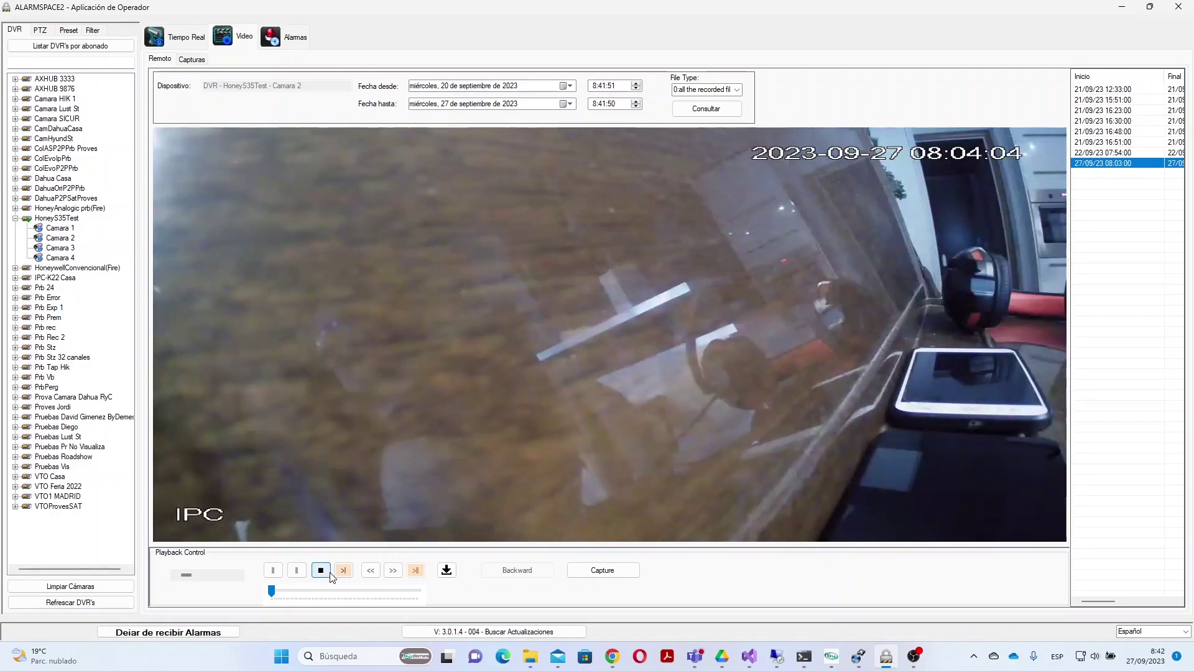
mouse_move(275, 599)
left_click_drag(275, 598, 351, 605)
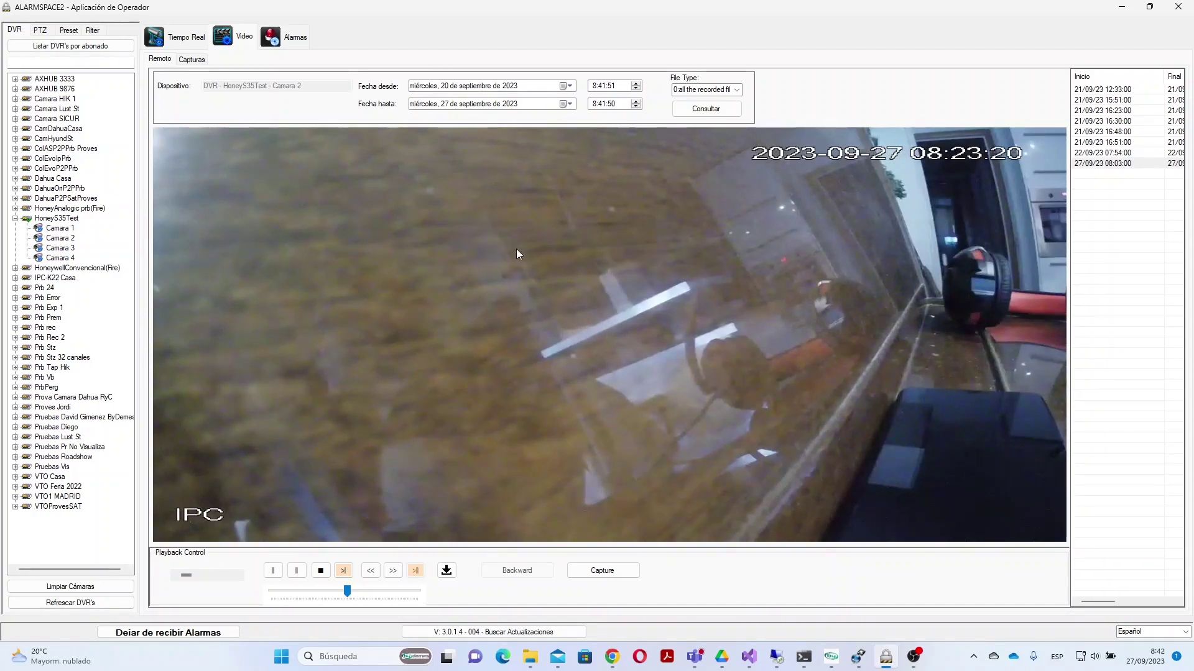
Step: Return to Tiempo Real and clear all cameras from the grid with Limpiar Cámaras
left_click(186, 41)
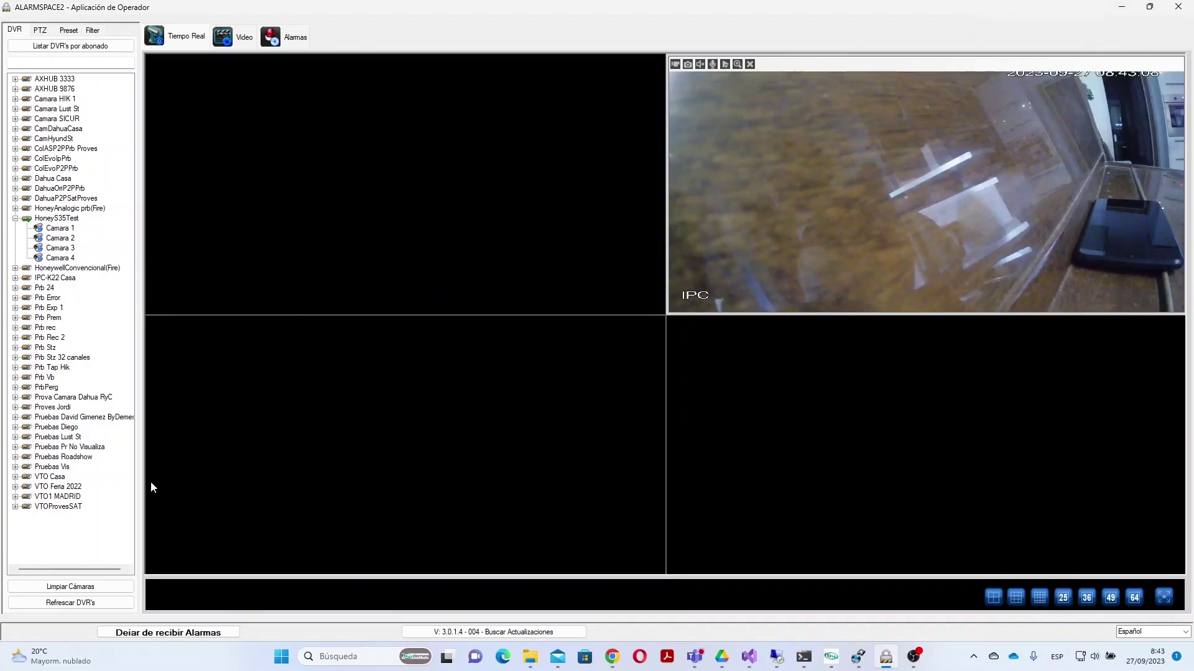
left_click(65, 586)
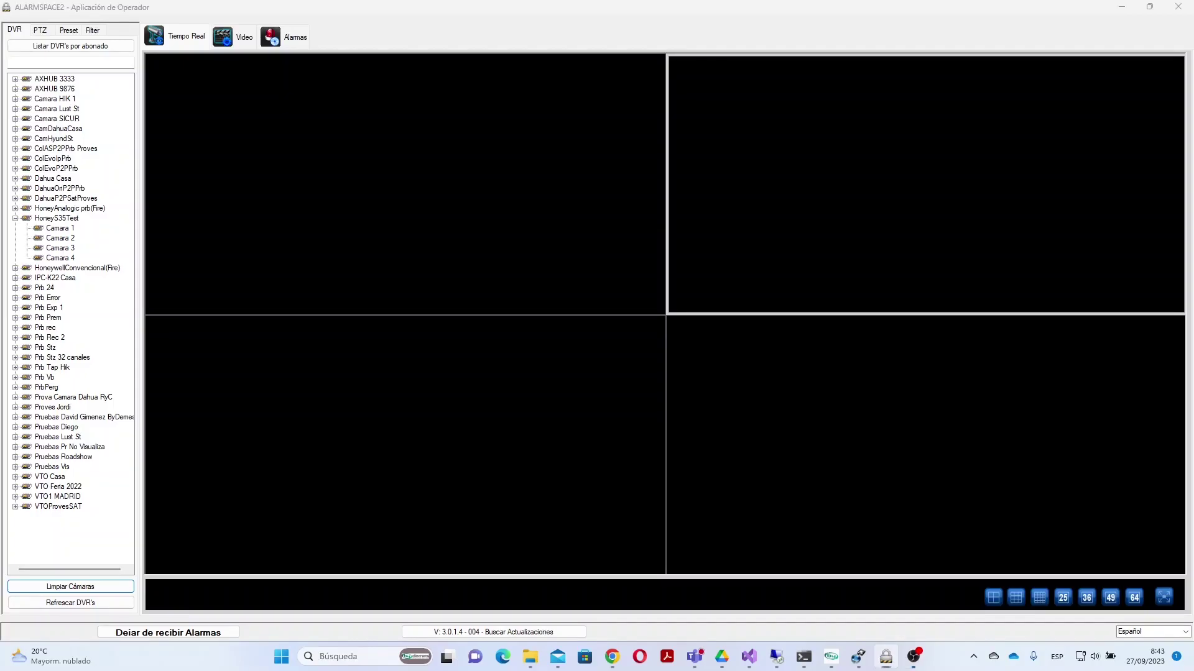
Step: Close the operator application and load the bydemes.html camera page in BObject Viewer
key("alt+F4")
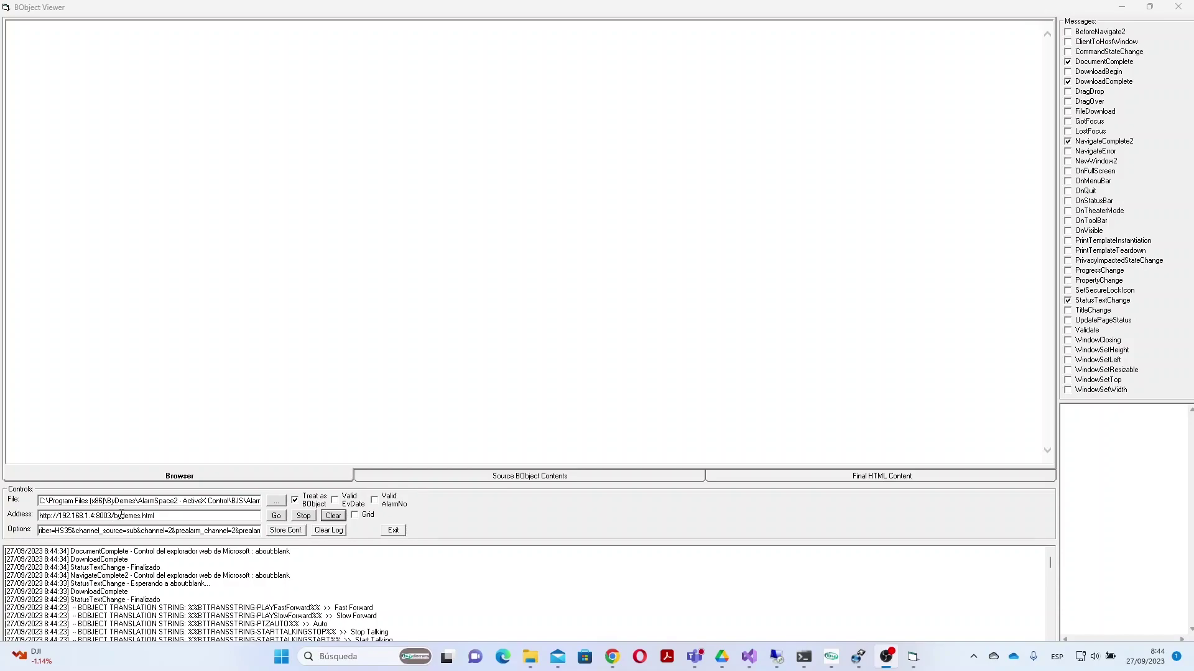
left_click(276, 520)
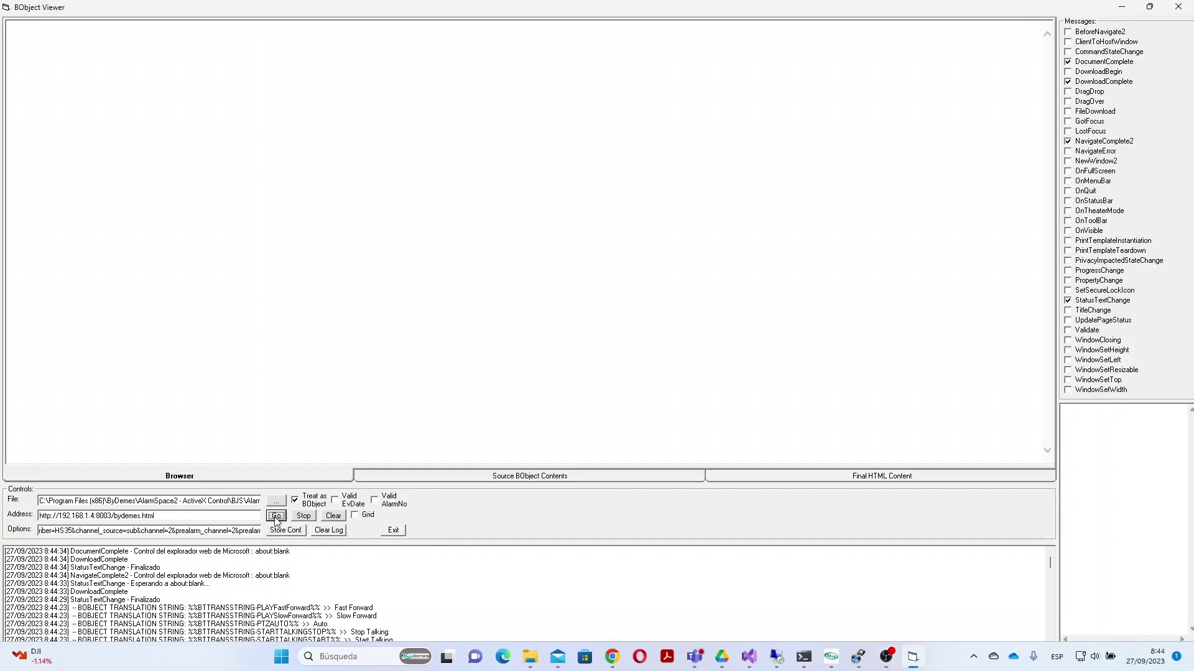
left_click(276, 520)
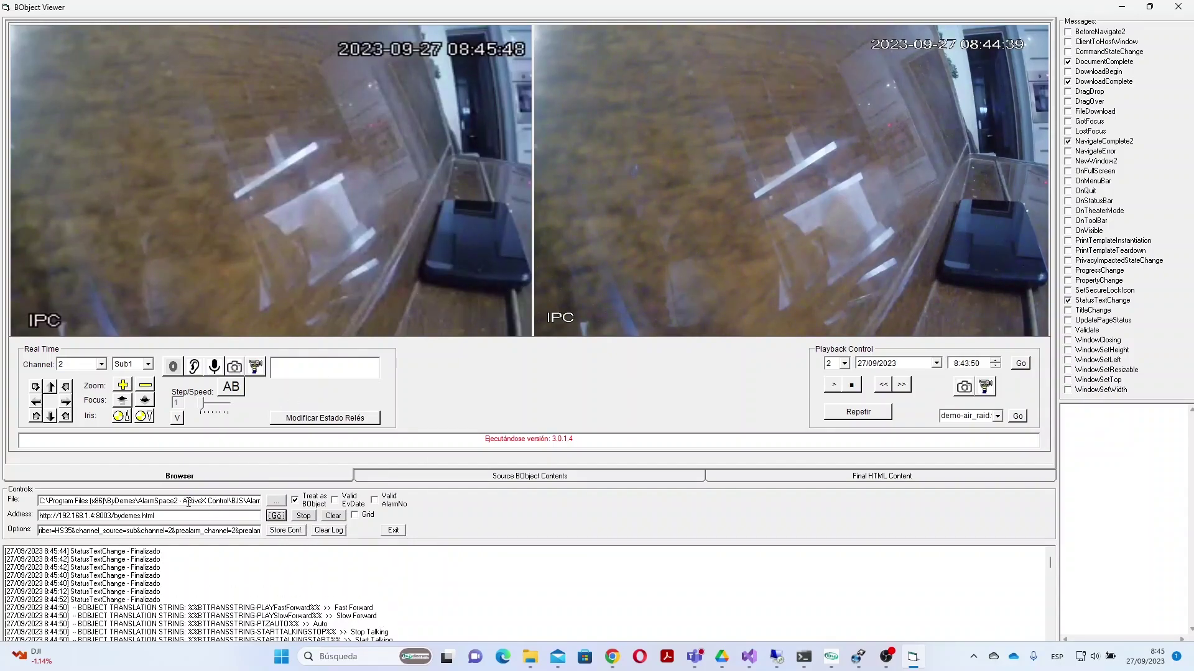
Step: With channel 2 kept, switch the left live feed to the Main stream, then back to Sub1
left_click(101, 365)
left_click(102, 366)
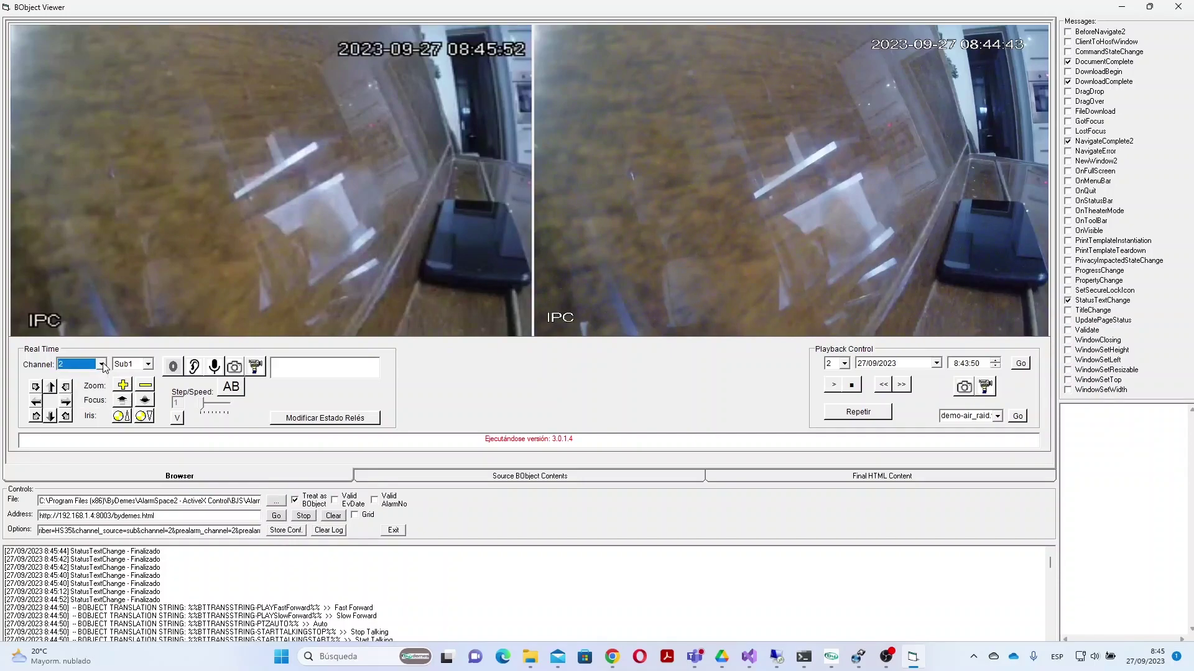
left_click(149, 366)
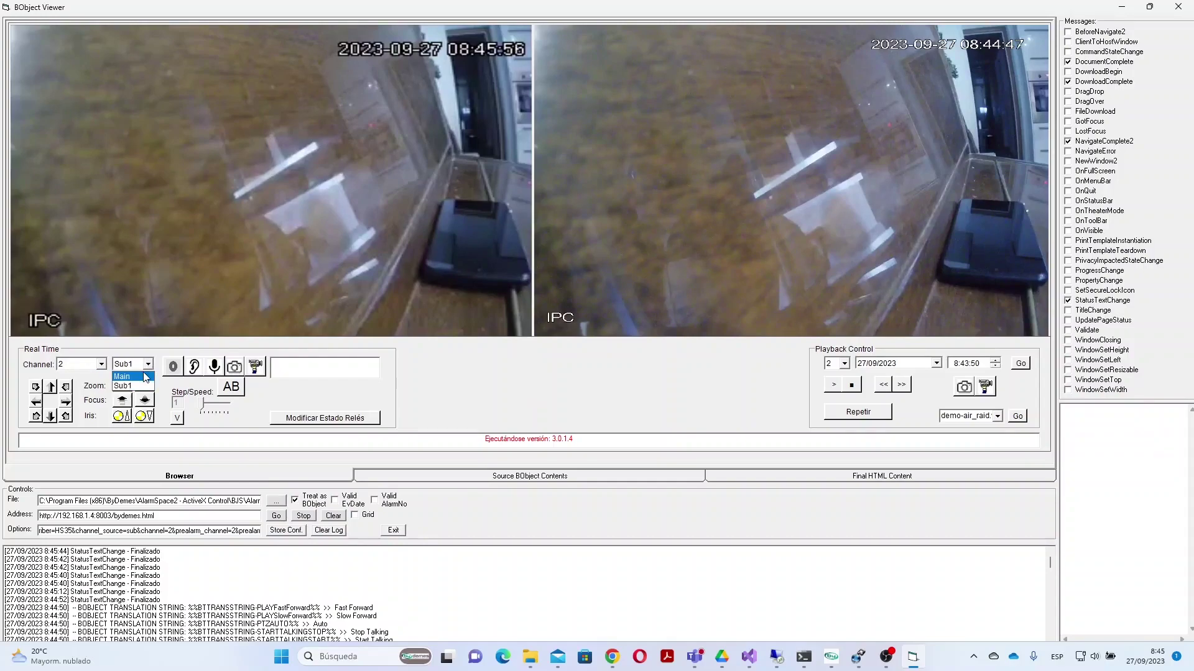
left_click(146, 376)
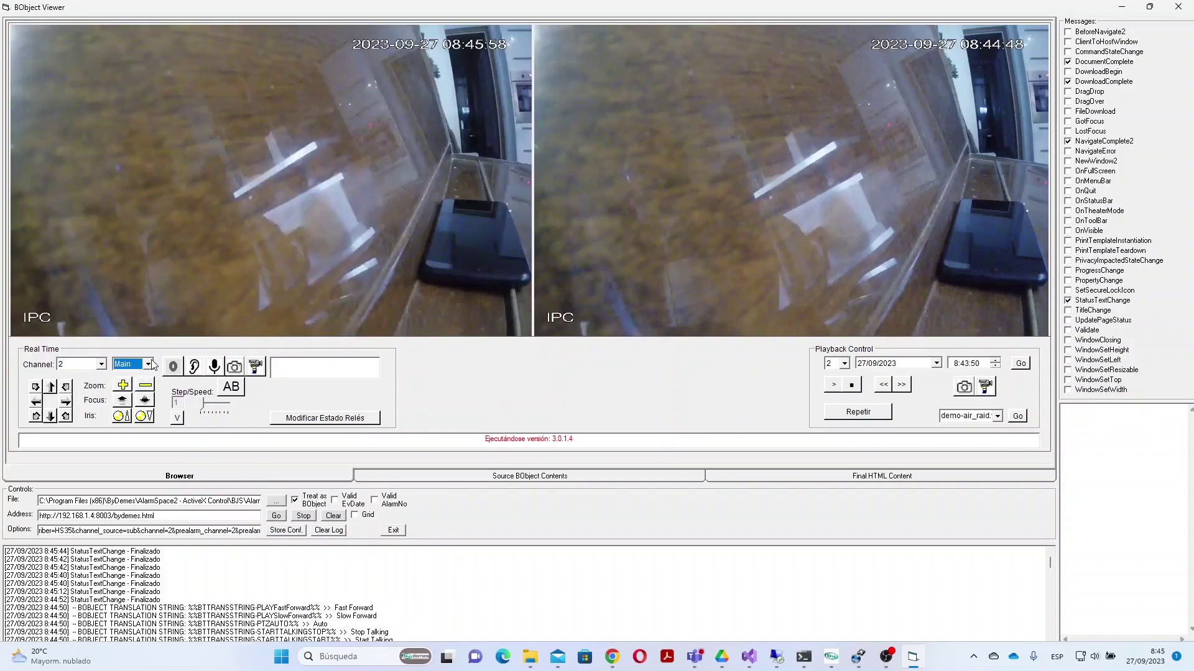
left_click(150, 365)
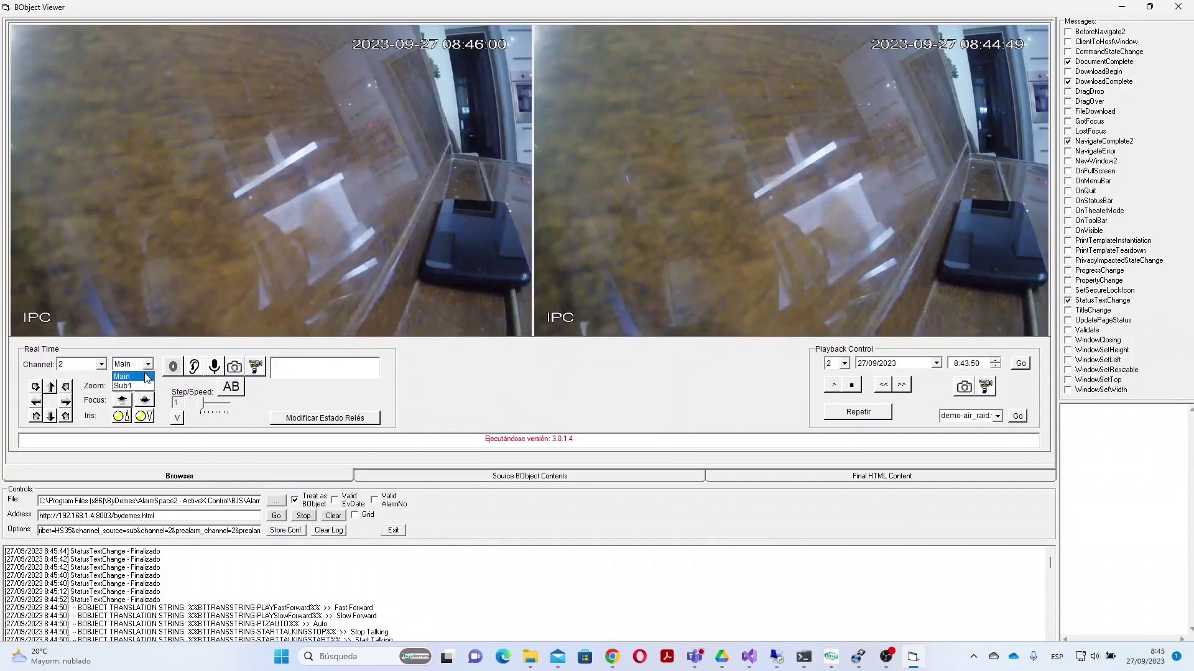
left_click(148, 386)
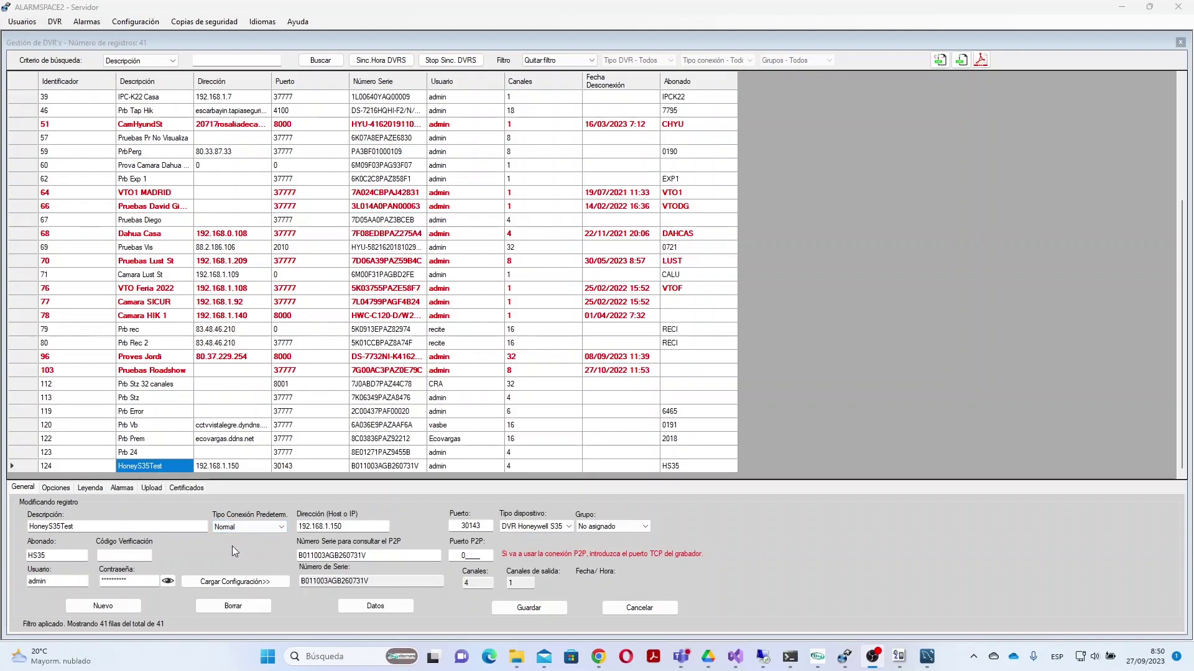
Step: Check Camara 2's video-loss alarm code, ROBO CID with PANICO CID restoral, then close the channel configuration
left_click(118, 488)
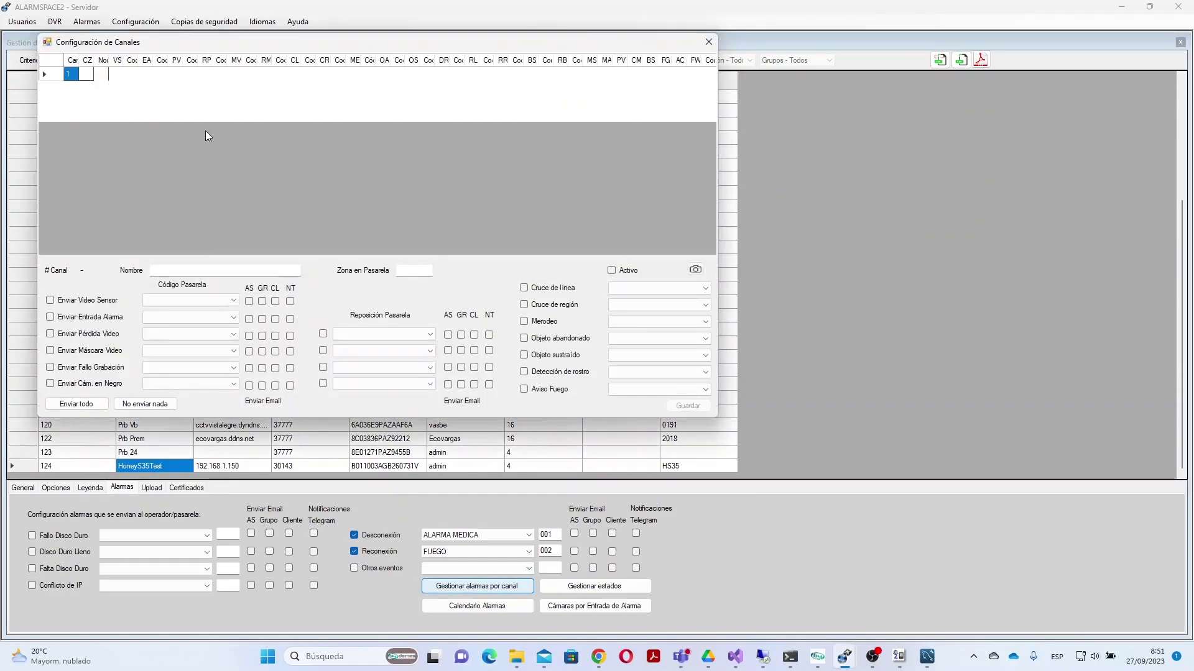
left_click(194, 91)
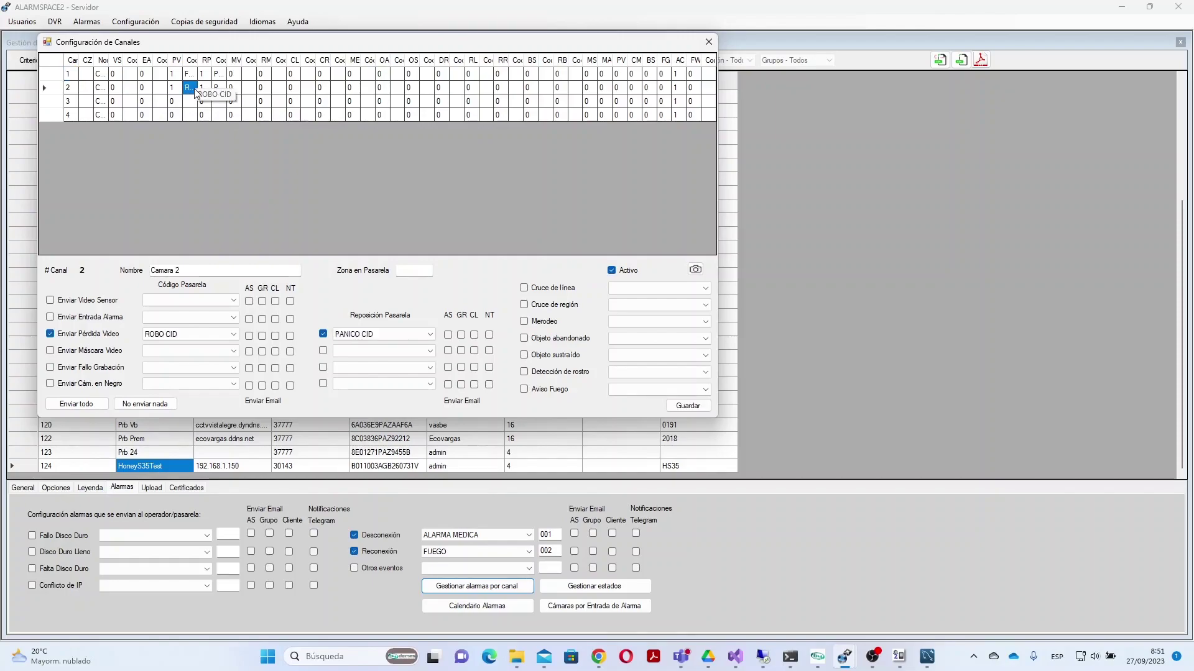
left_click(160, 334)
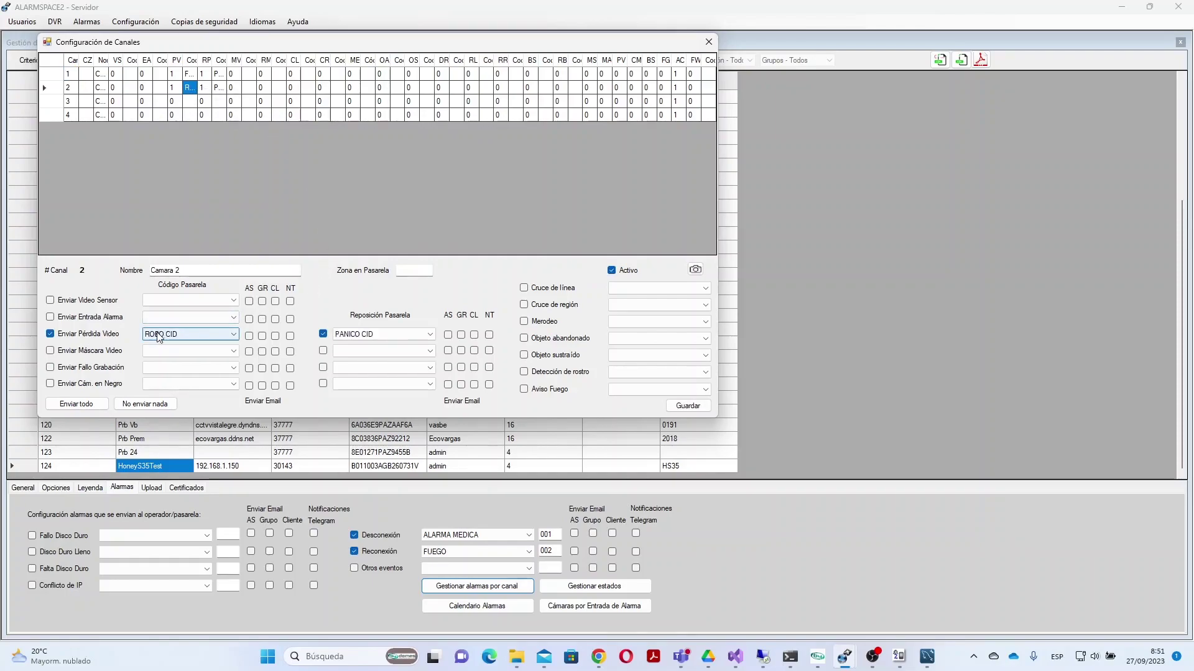
left_click(708, 42)
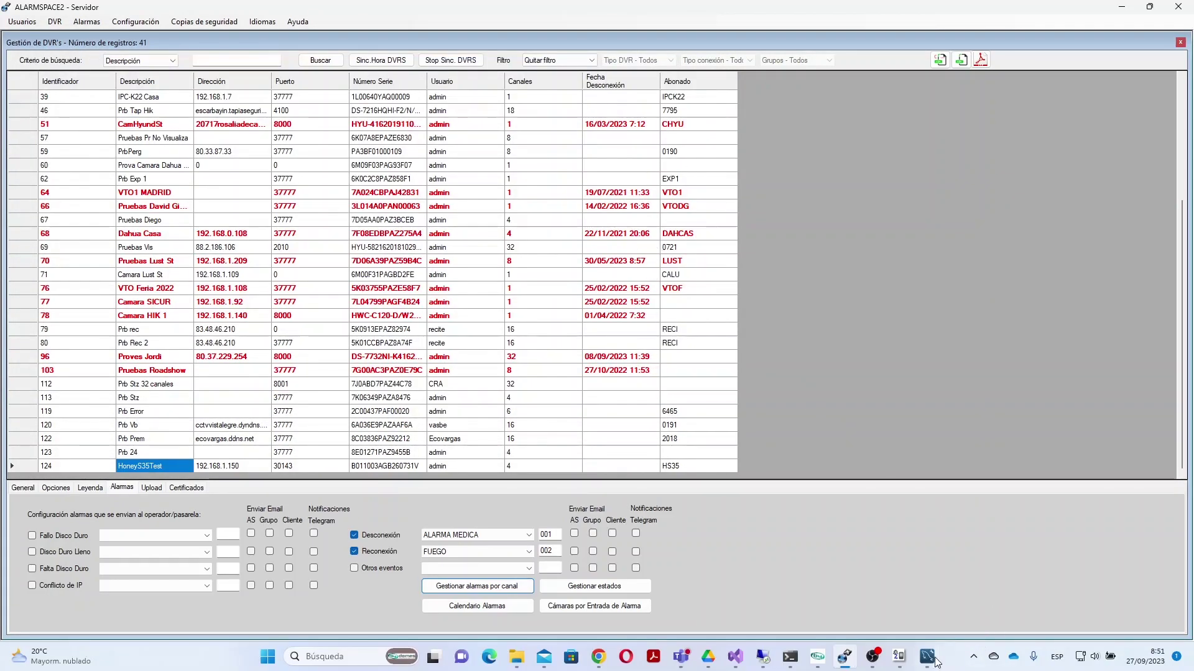
Step: View the received HS35 zone 2 alarm event with a widened description column, then return to the server window
mouse_move(902, 657)
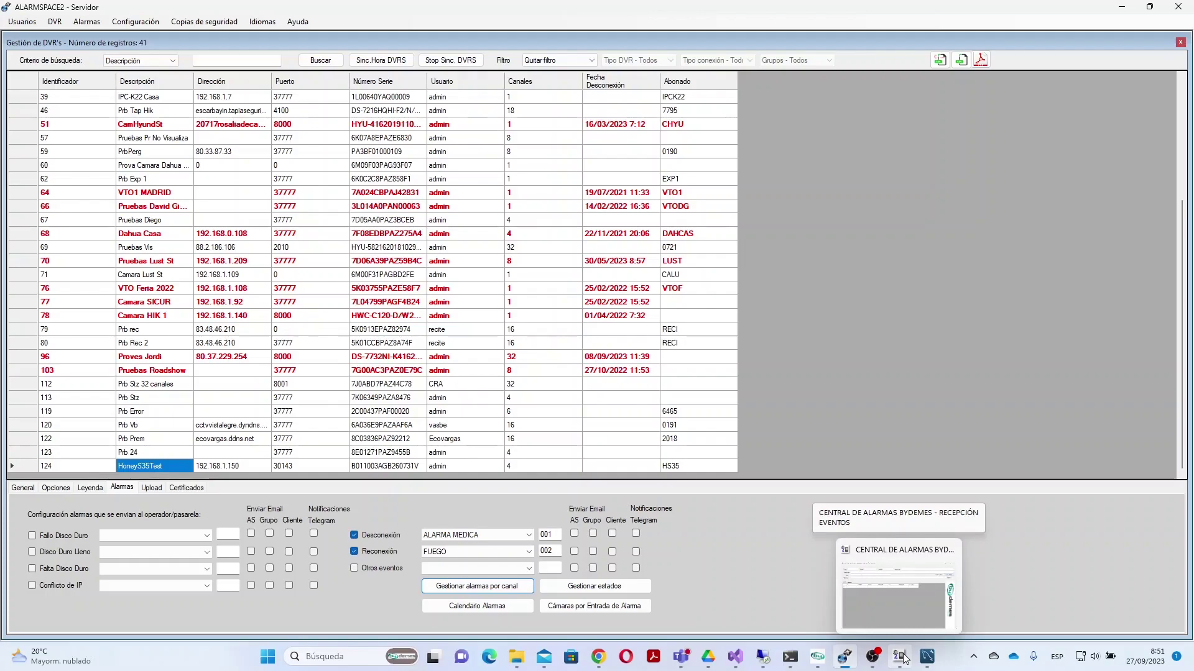
left_click(902, 657)
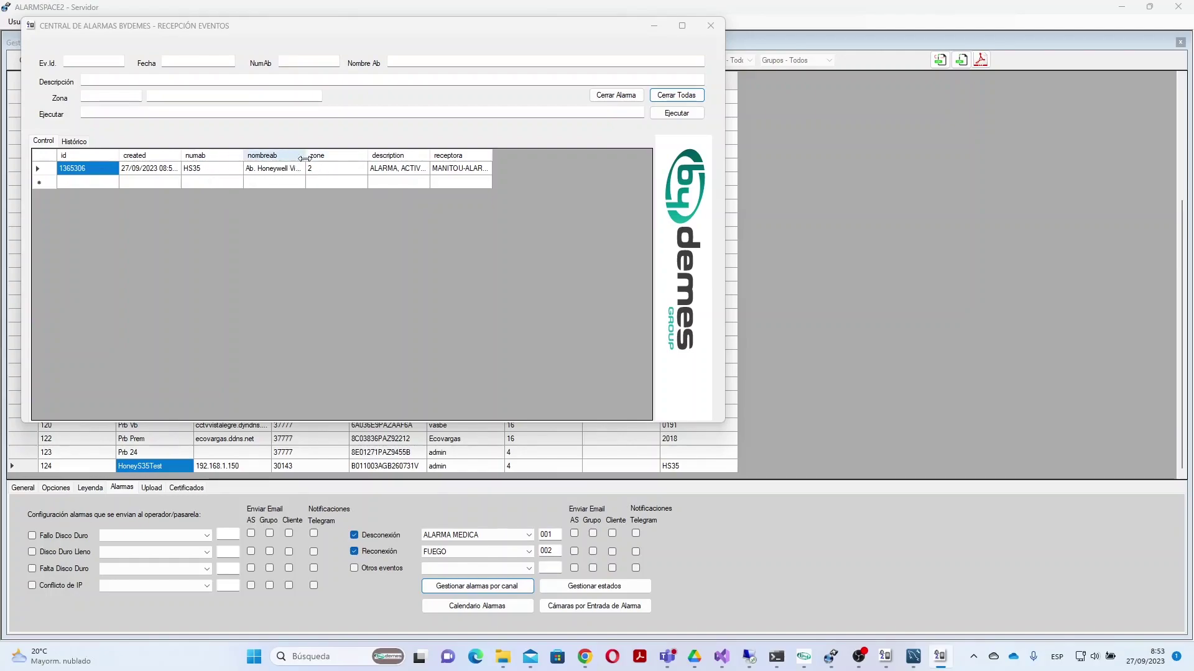
left_click_drag(431, 156, 442, 156)
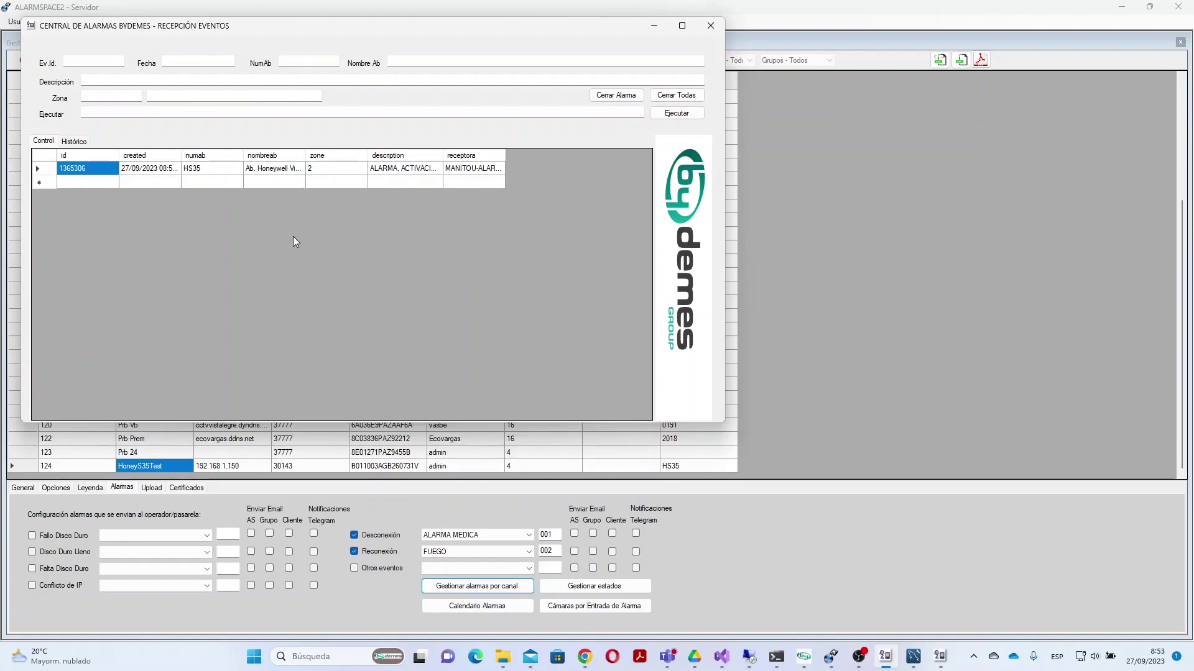
left_click(738, 557)
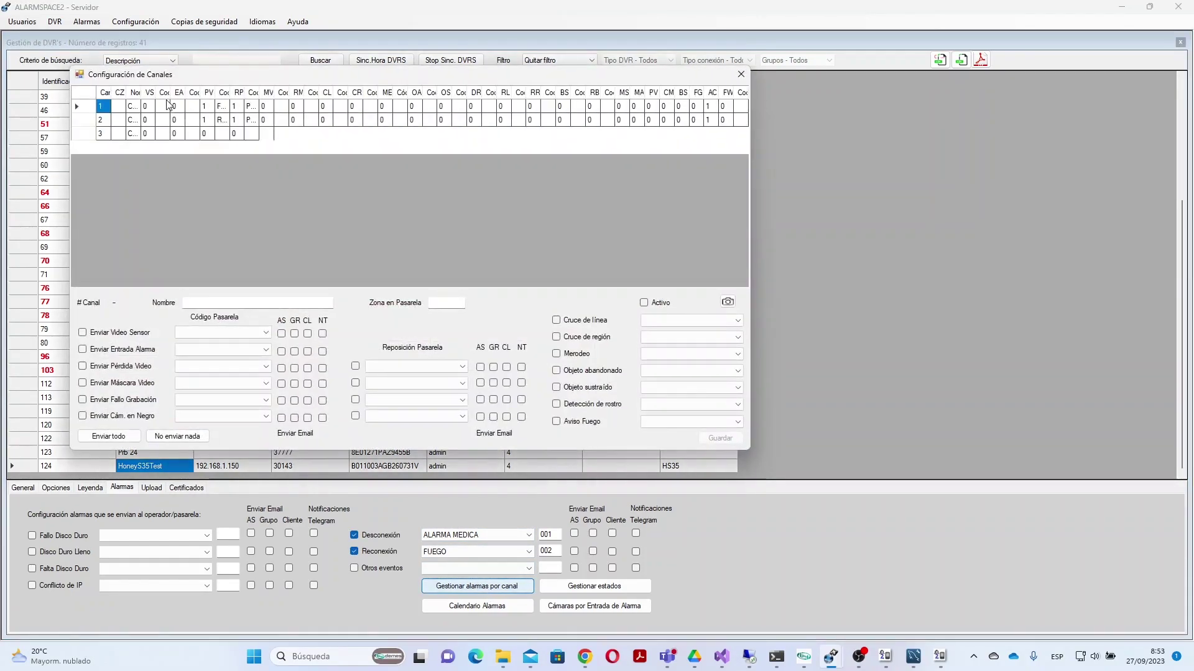
Step: Select channel 2 to recheck its alarm settings, then bring Recepción Eventos back to view the new event
left_click(238, 120)
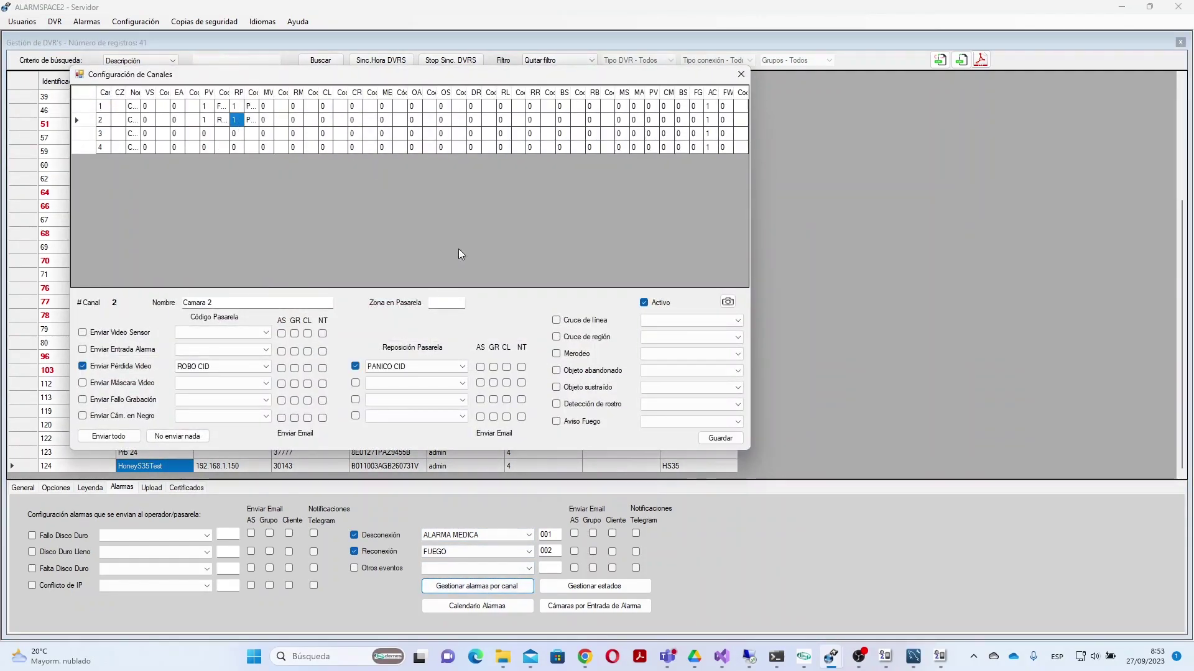
left_click(427, 367)
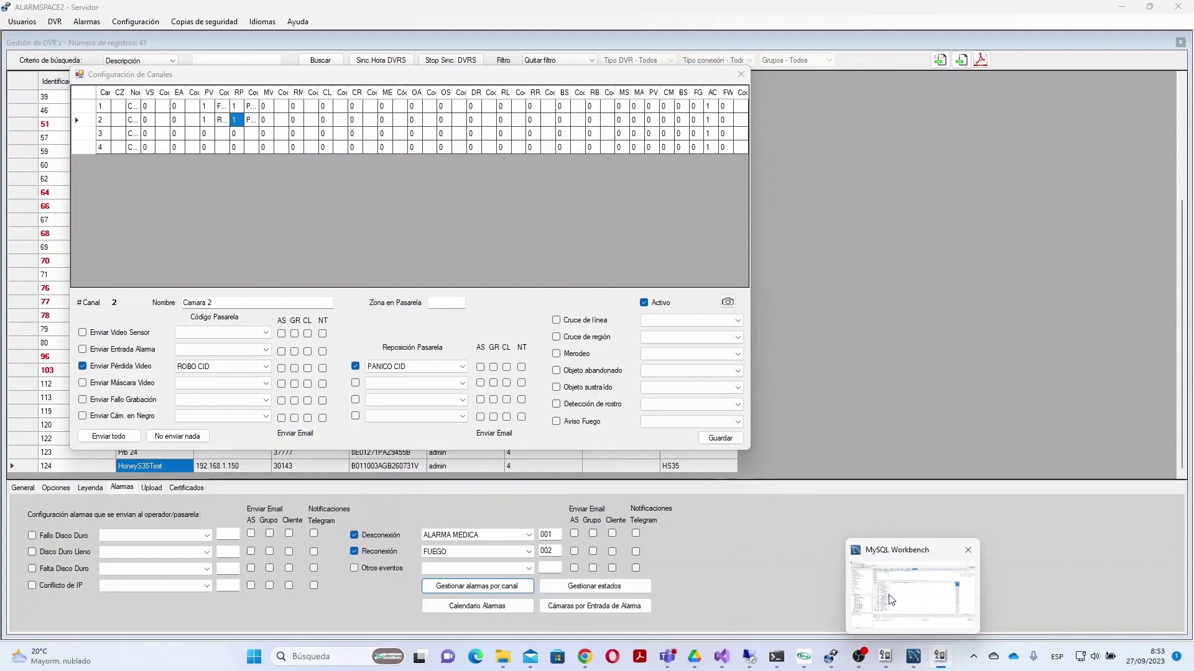
mouse_move(889, 662)
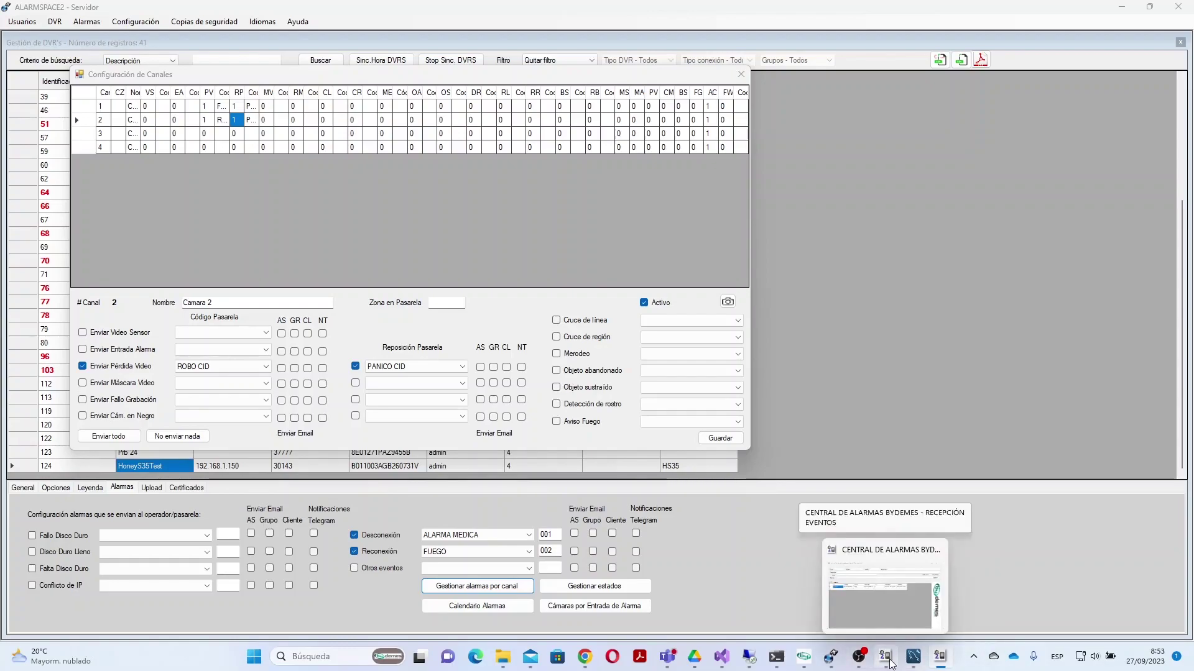
left_click(883, 560)
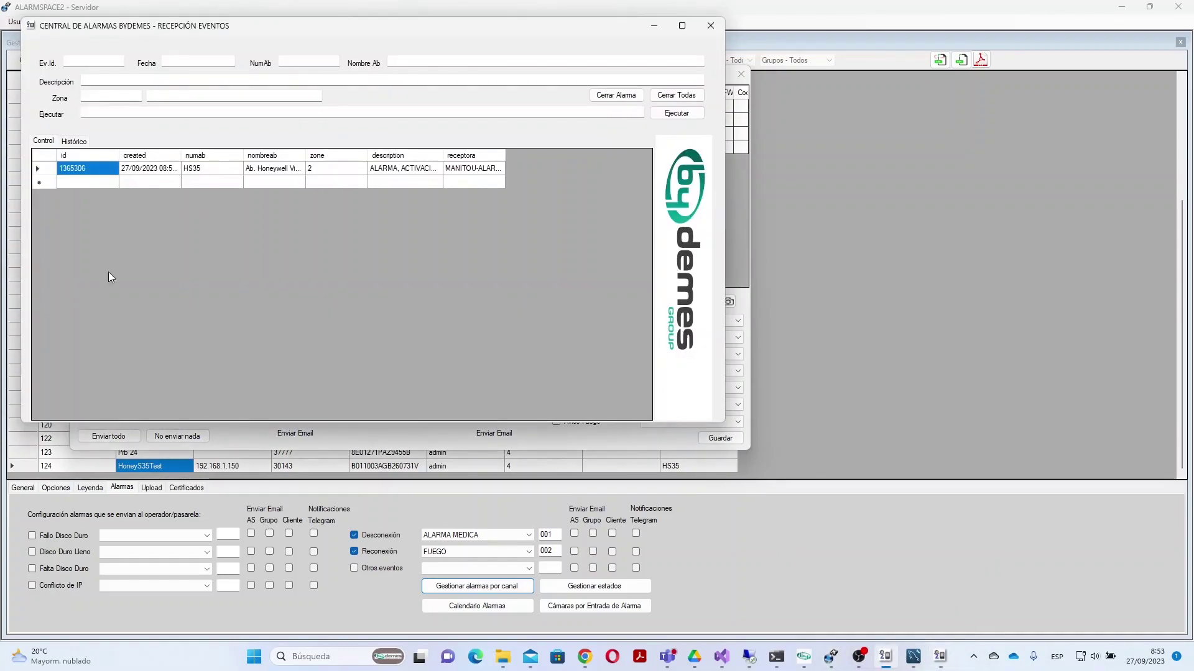